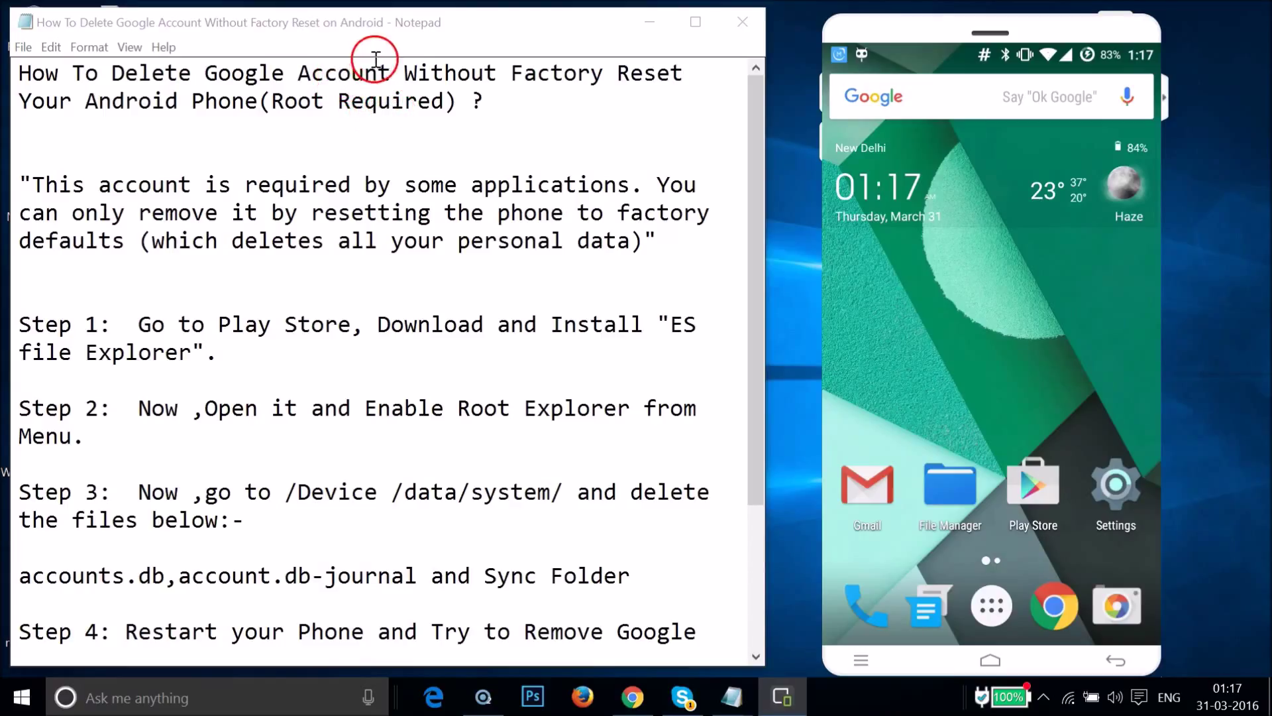
# Go through Settings > Accounts > Google to the account's sync page and open its overflow menu
pyautogui.click(1127, 490)
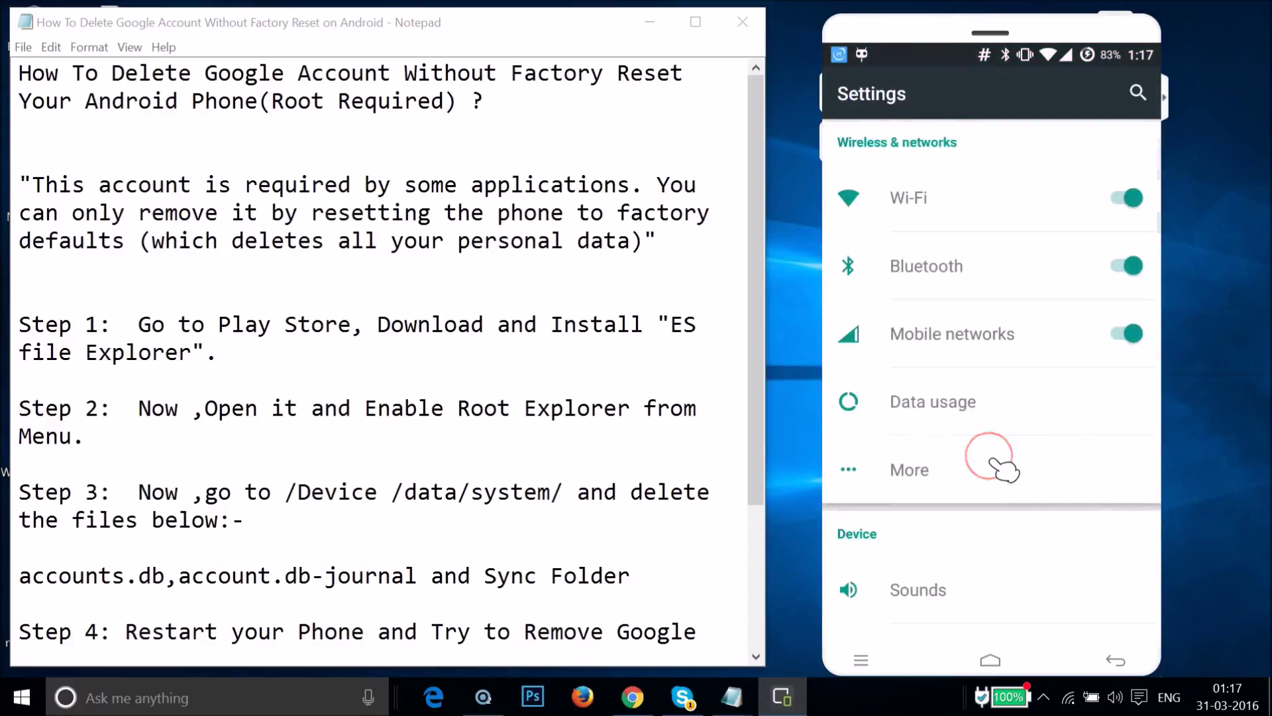
pyautogui.scroll(-10, 1003, 471)
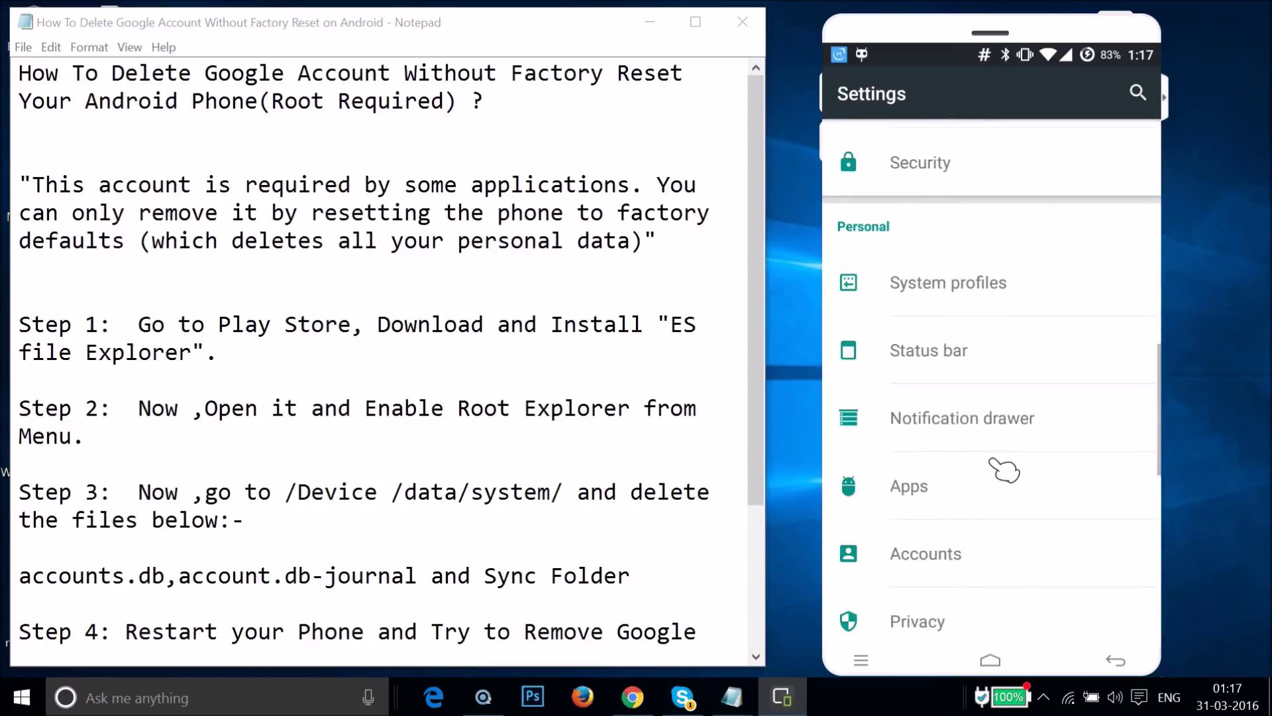
pyautogui.click(954, 546)
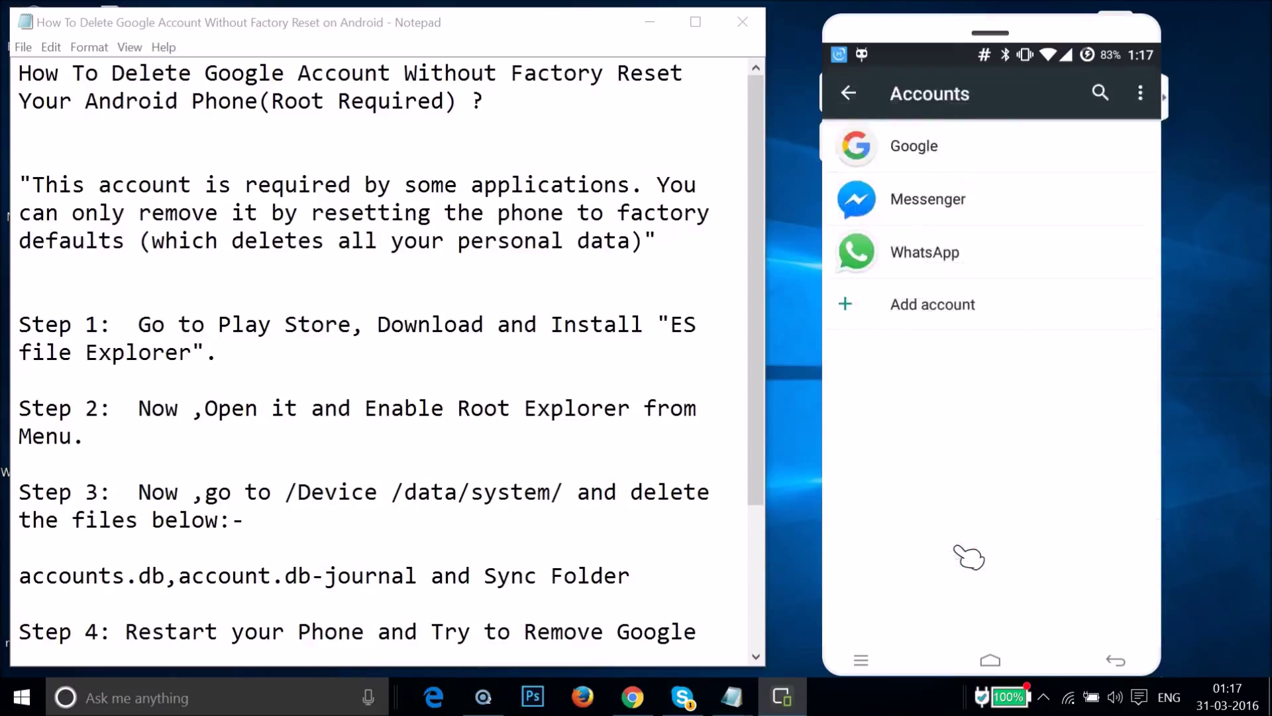
pyautogui.click(933, 159)
pyautogui.click(969, 178)
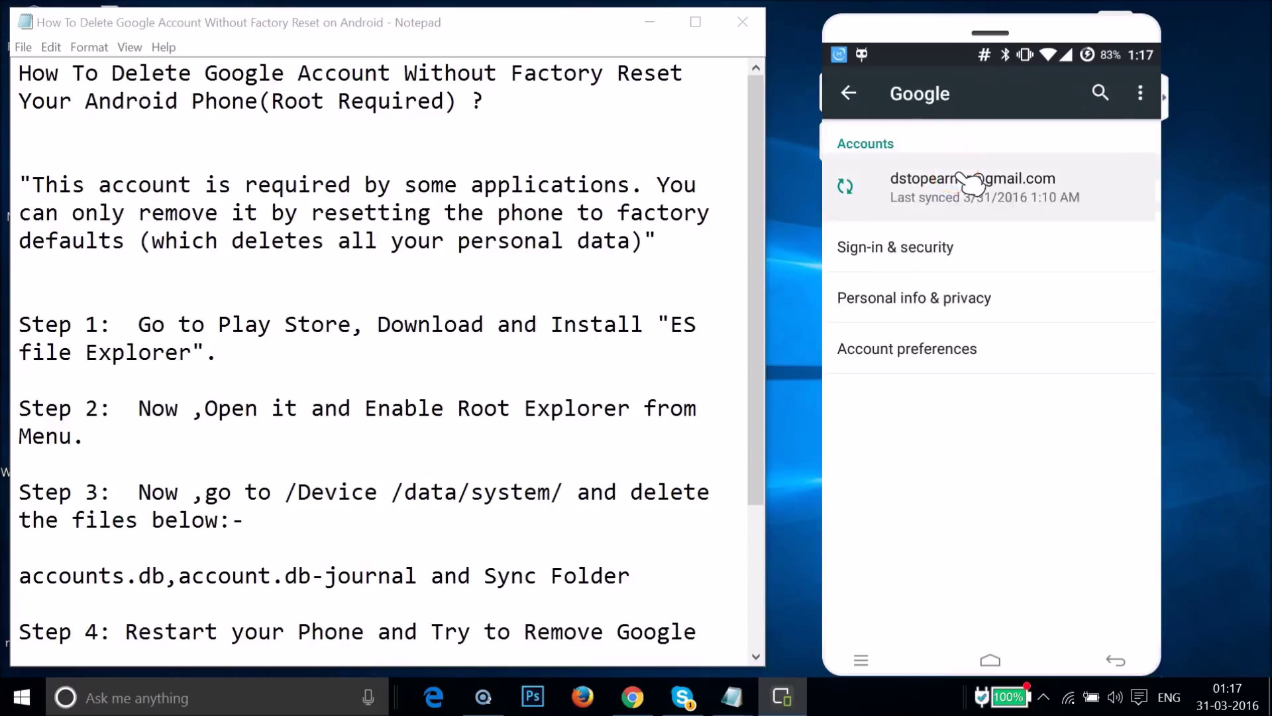
pyautogui.click(1141, 94)
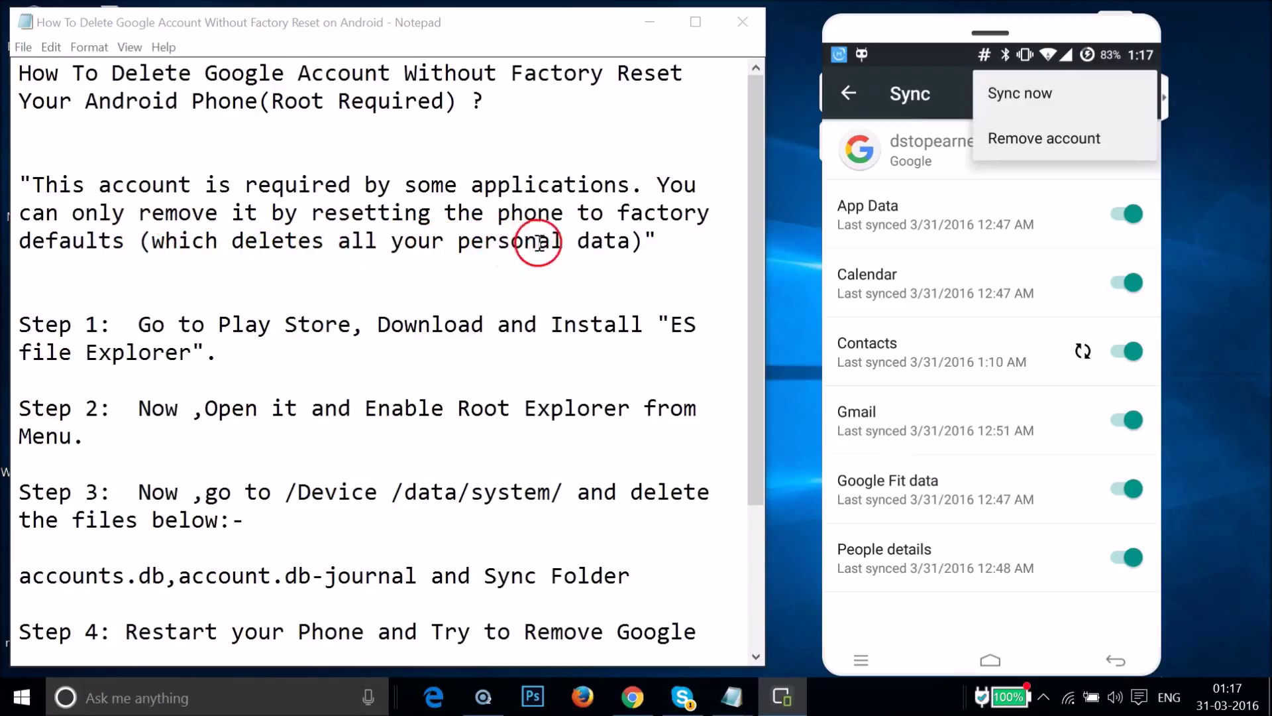
# Review the written step list in Notepad, then launch the Google Play Store from the home screen
pyautogui.click(570, 246)
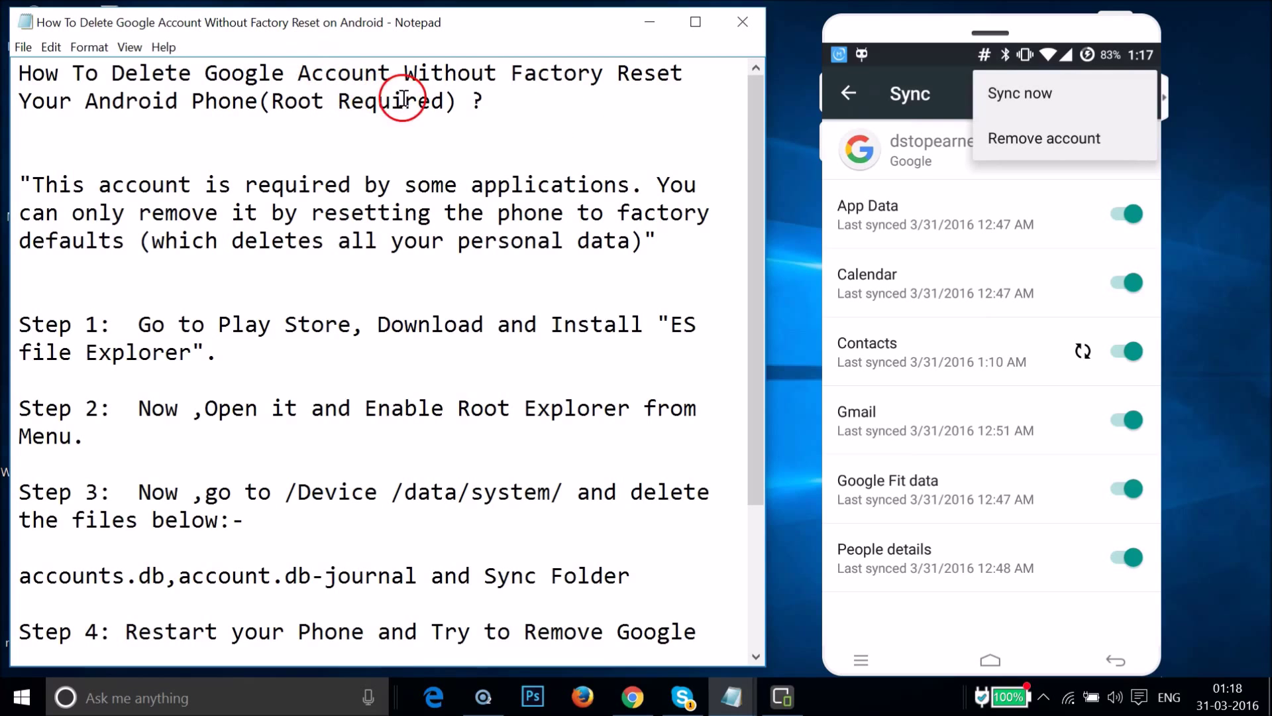
pyautogui.scroll(-3, 431, 229)
pyautogui.scroll(3, 431, 229)
pyautogui.scroll(-3, 430, 229)
pyautogui.scroll(2, 431, 229)
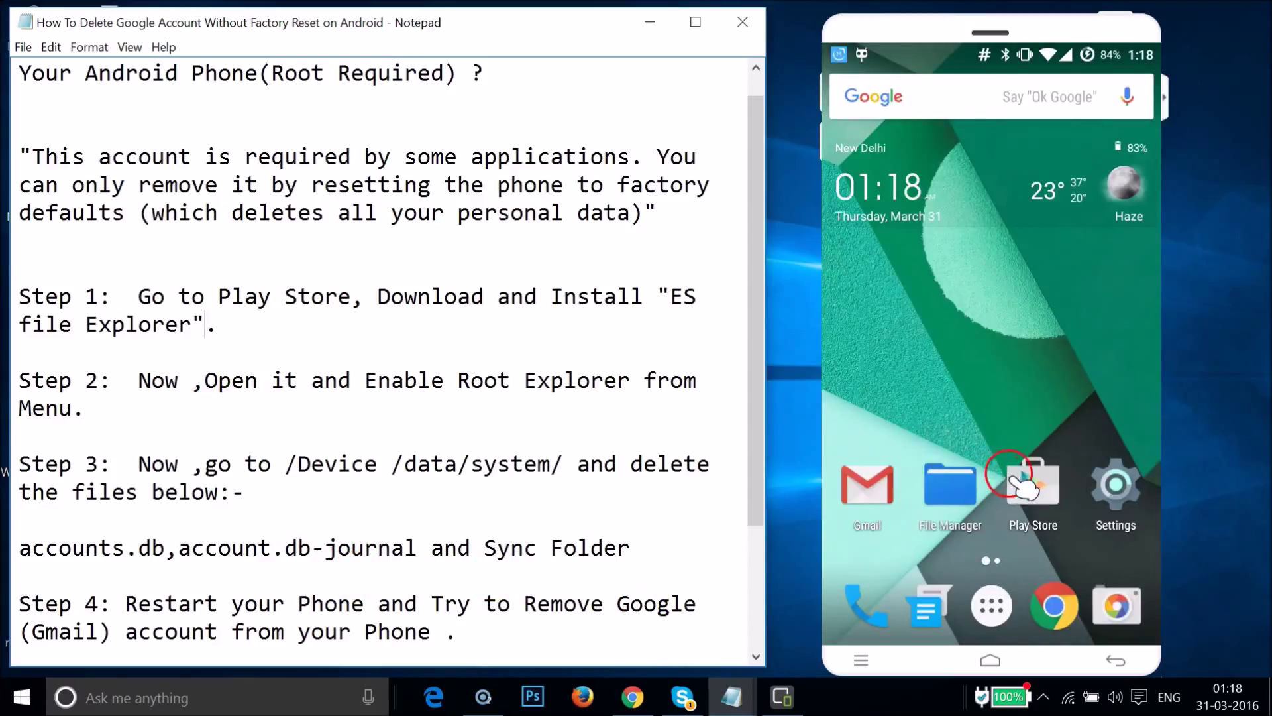
pyautogui.click(1031, 480)
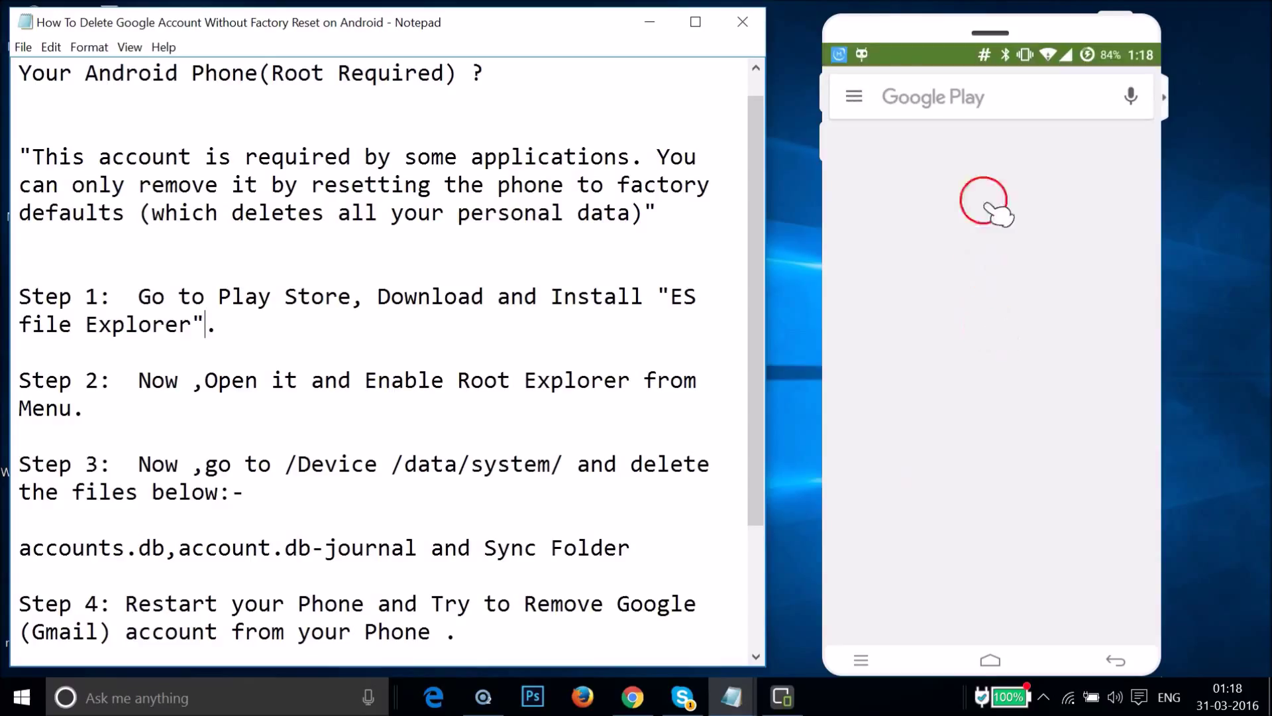
# Search Play Store for 'es file', open ES File Explorer File Manager and start installing it
pyautogui.click(984, 103)
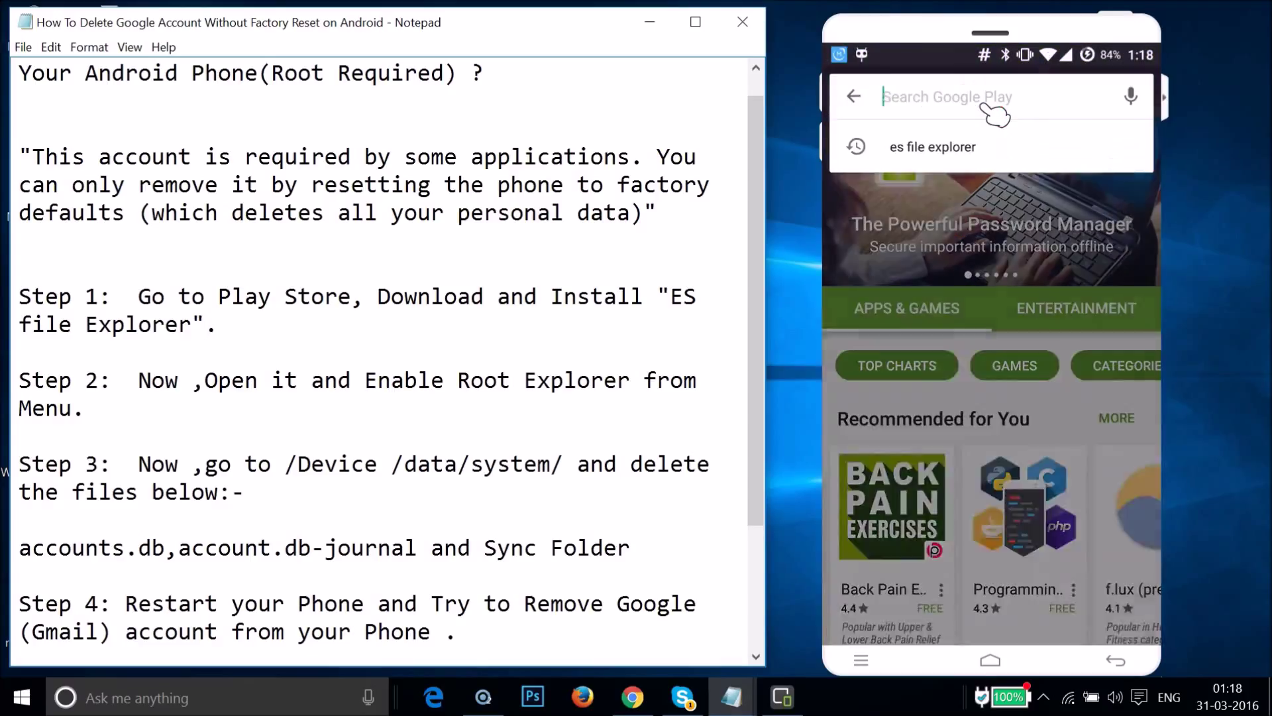
pyautogui.write('es')
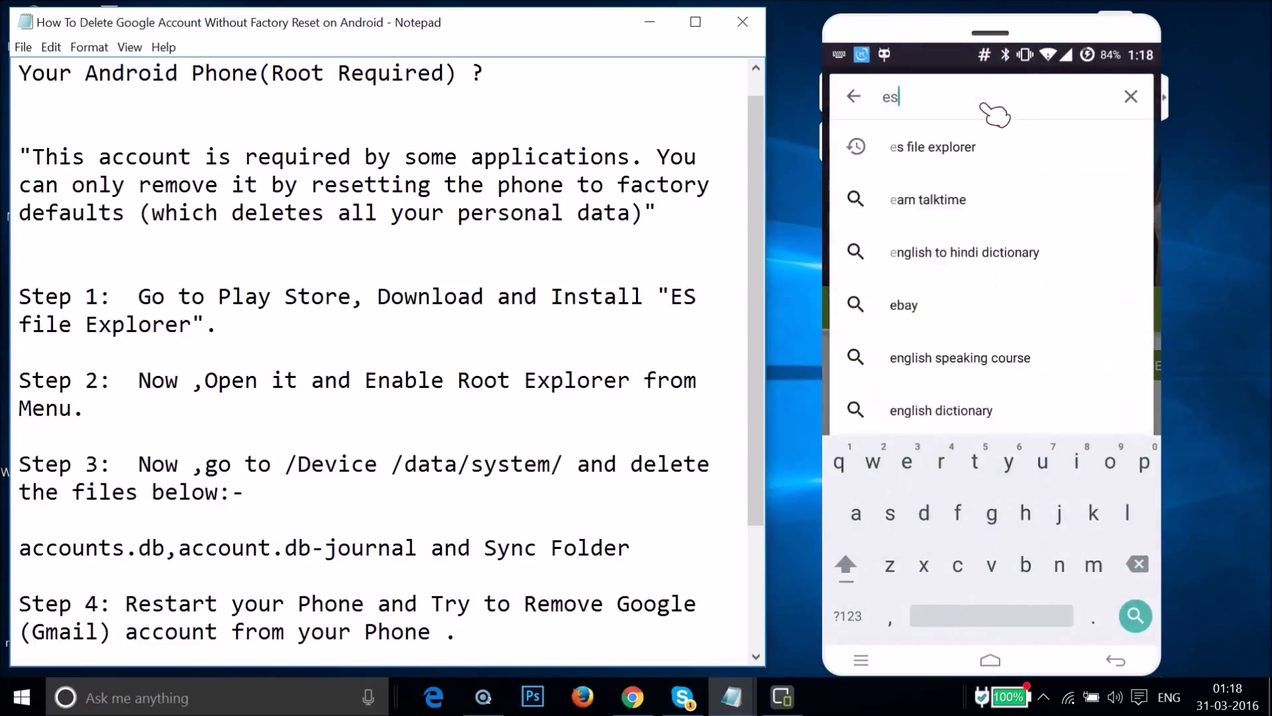
pyautogui.write(' file')
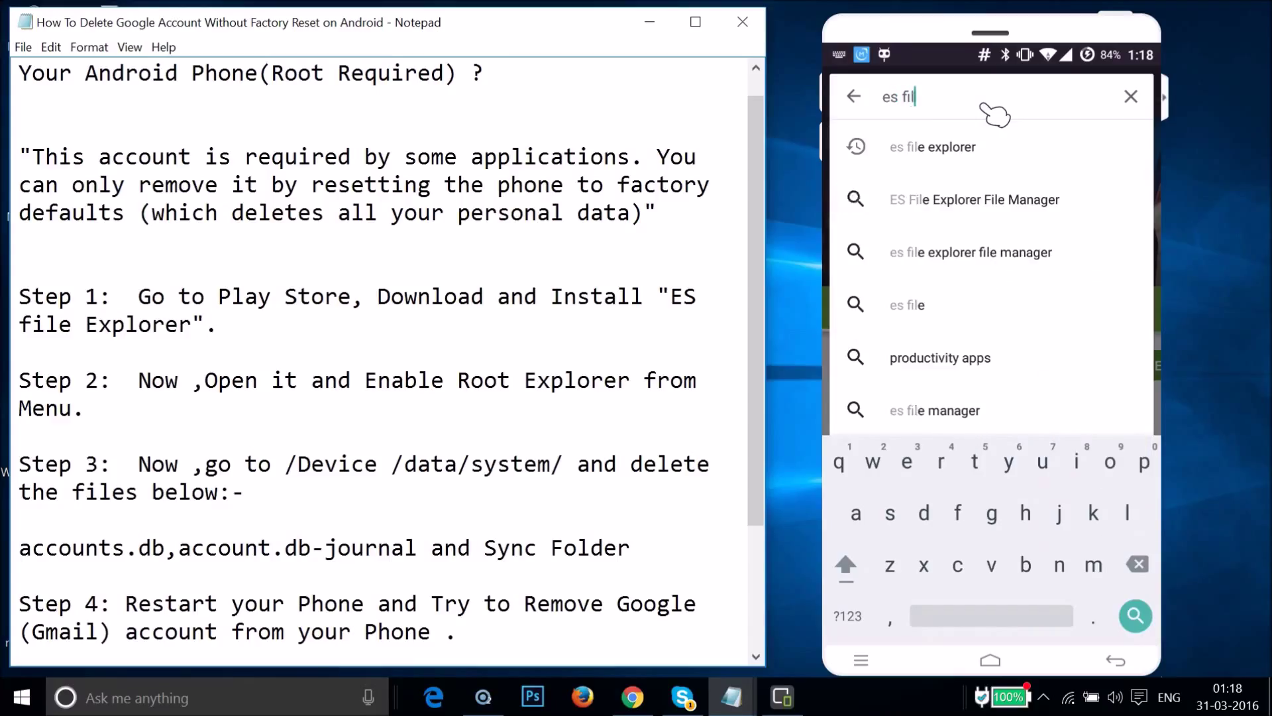
pyautogui.click(974, 200)
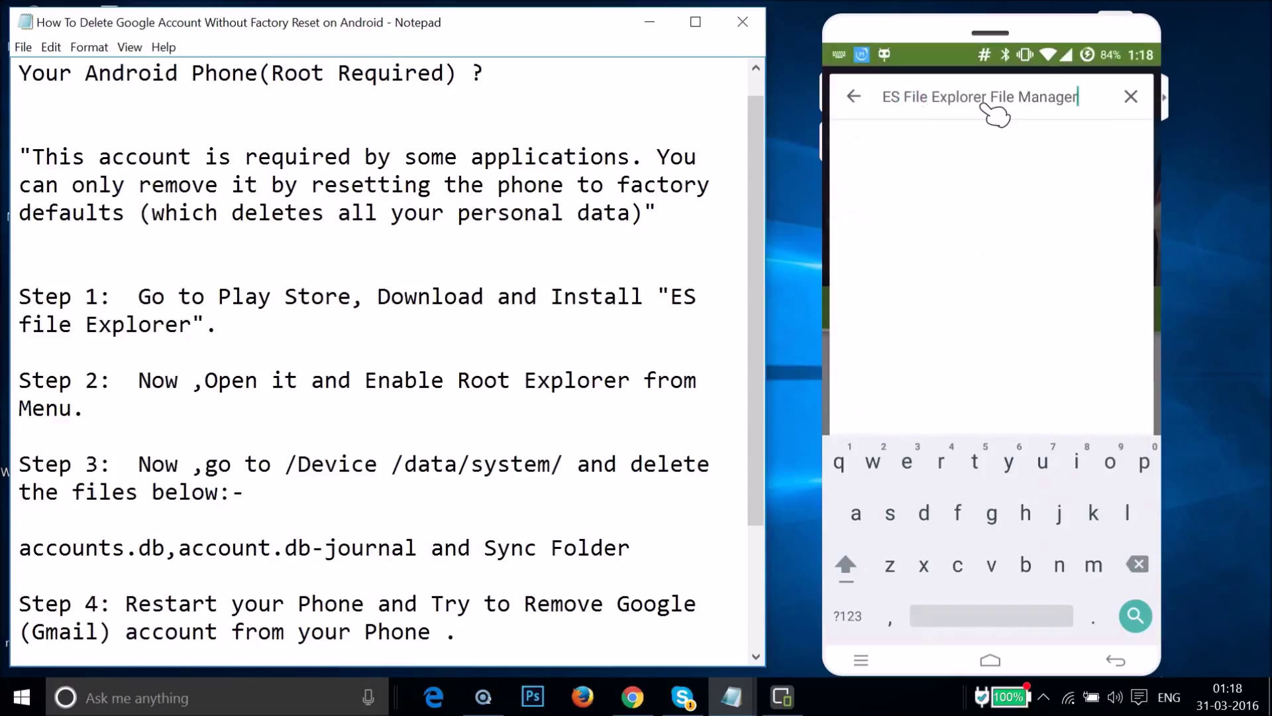
pyautogui.click(941, 240)
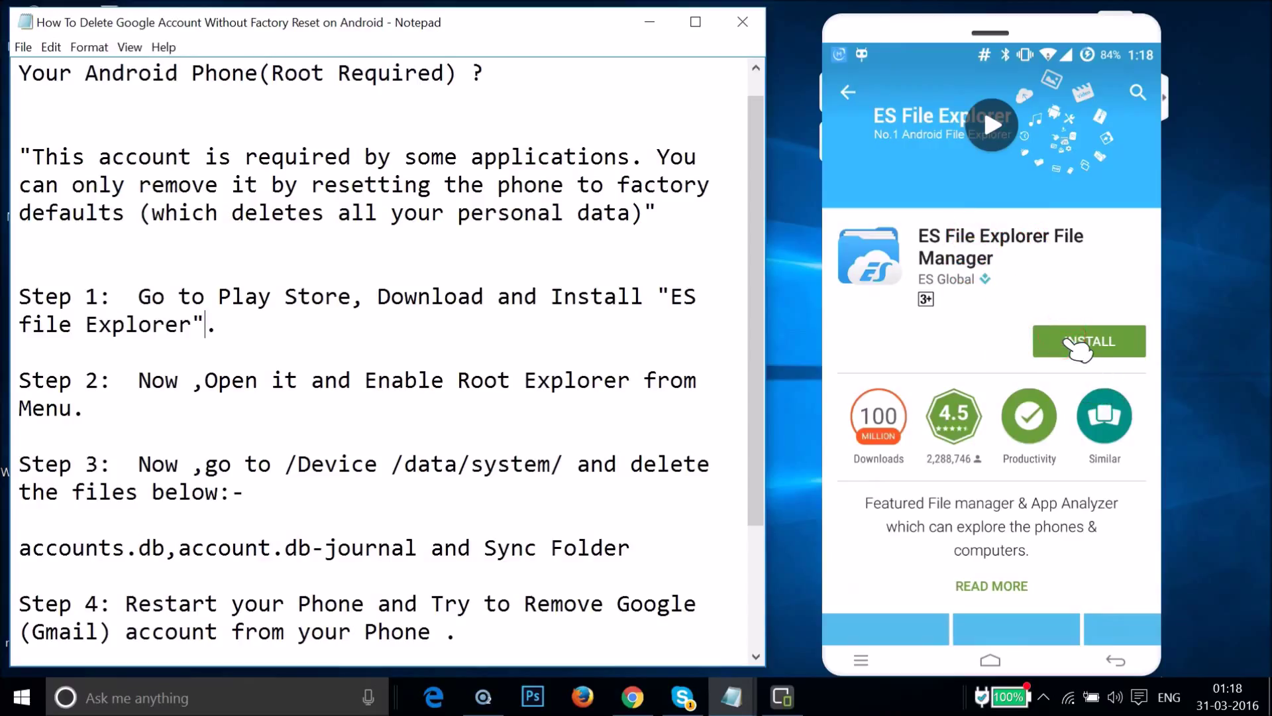
pyautogui.click(1068, 341)
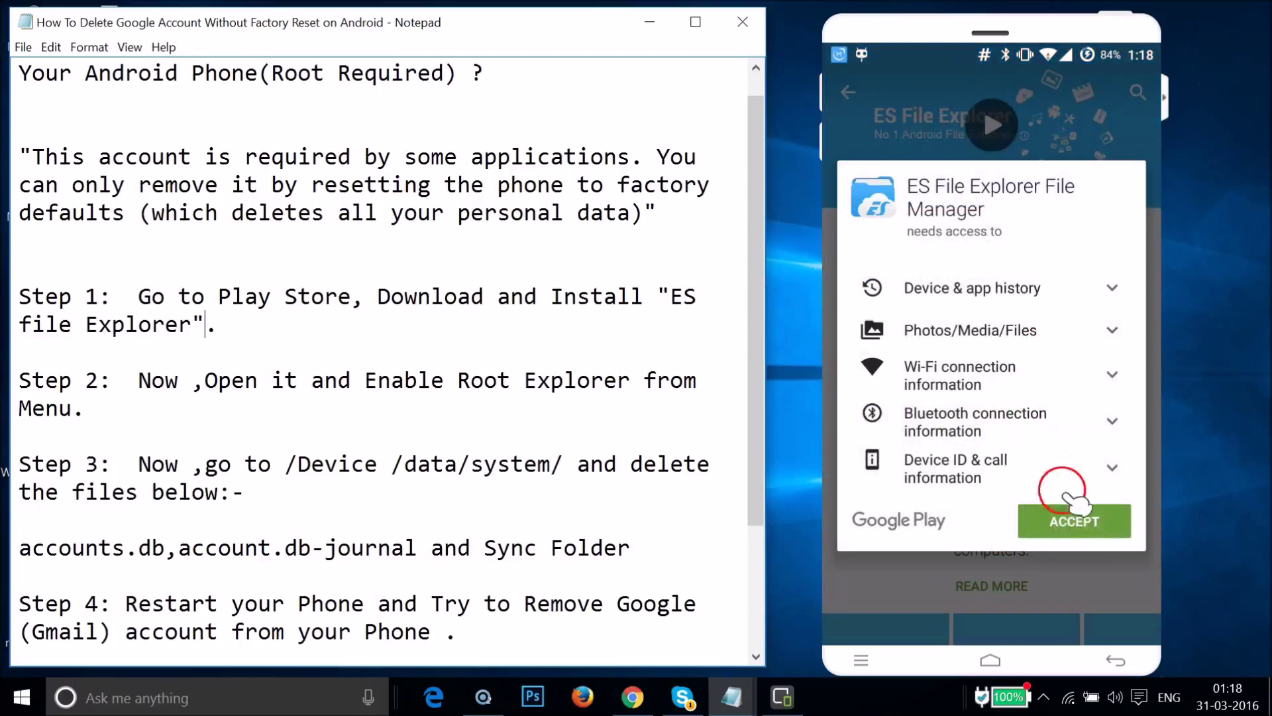
# Accept ES File Explorer's permissions, let it install, and open the app to its homepage
pyautogui.click(1074, 523)
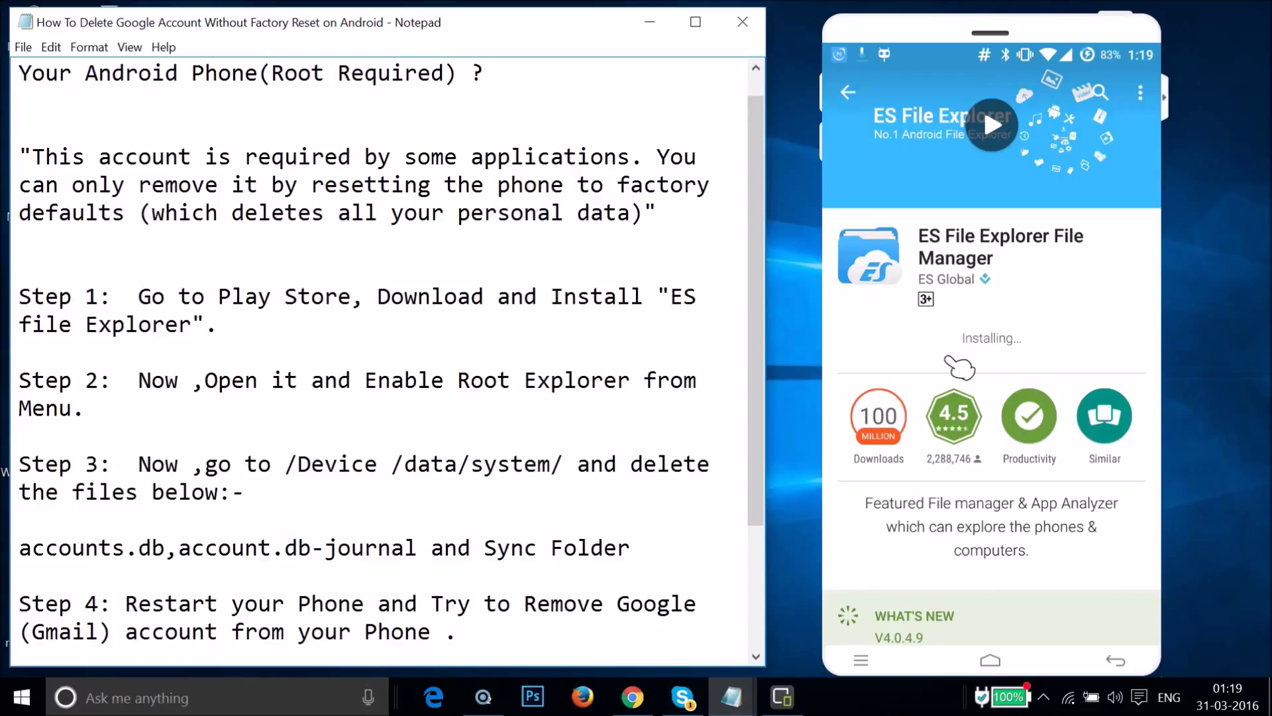
pyautogui.click(961, 326)
pyautogui.click(1047, 346)
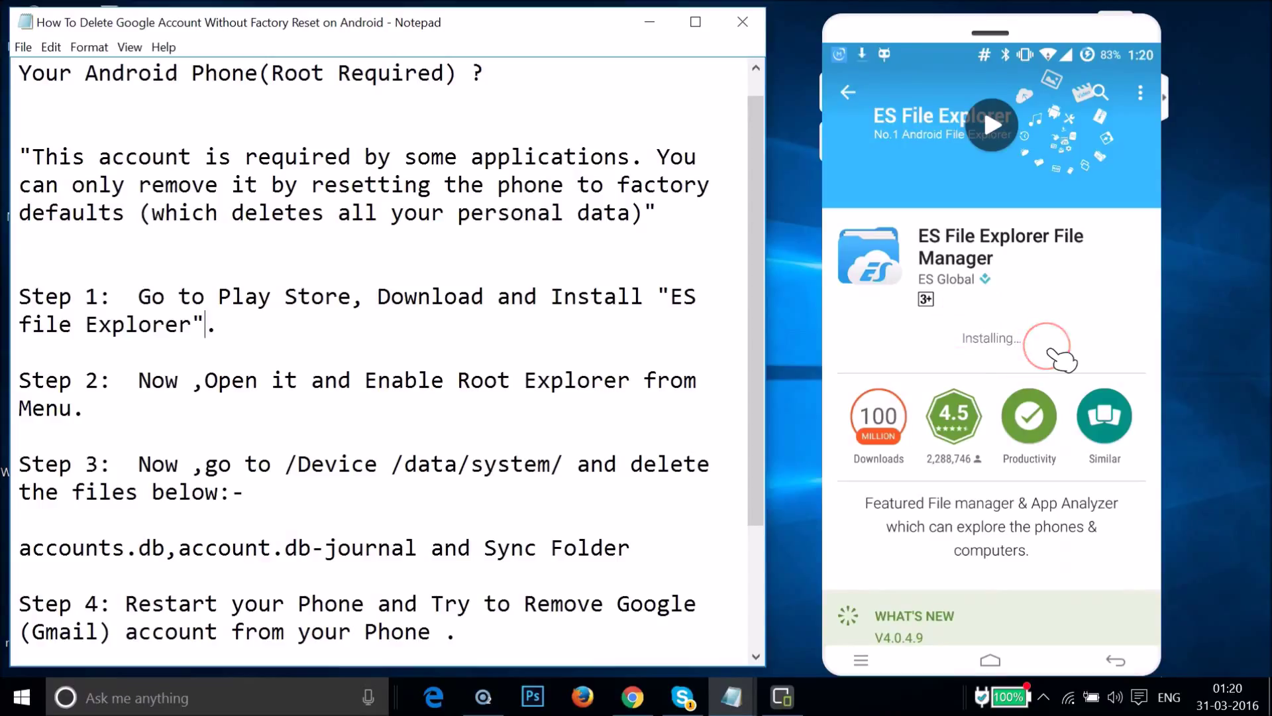
pyautogui.click(1095, 345)
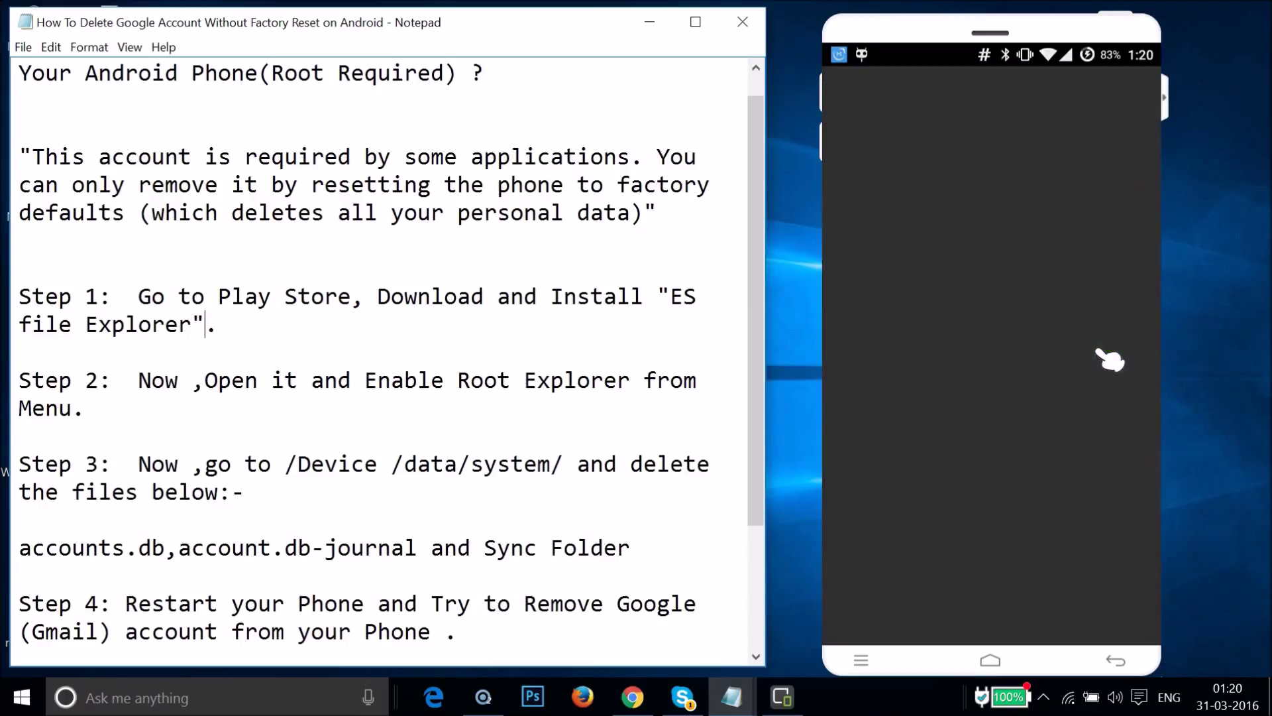
pyautogui.click(1081, 347)
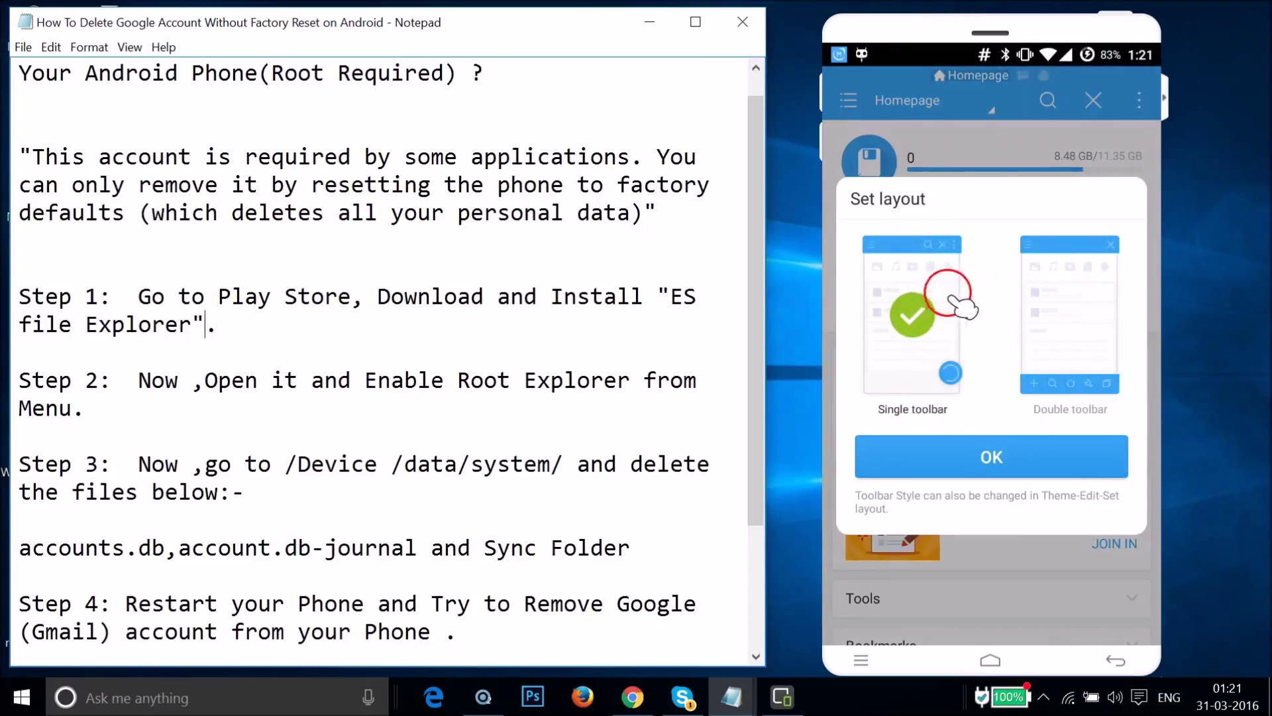
# Keep Single toolbar selected in the Set layout prompt and confirm with OK
pyautogui.click(1020, 459)
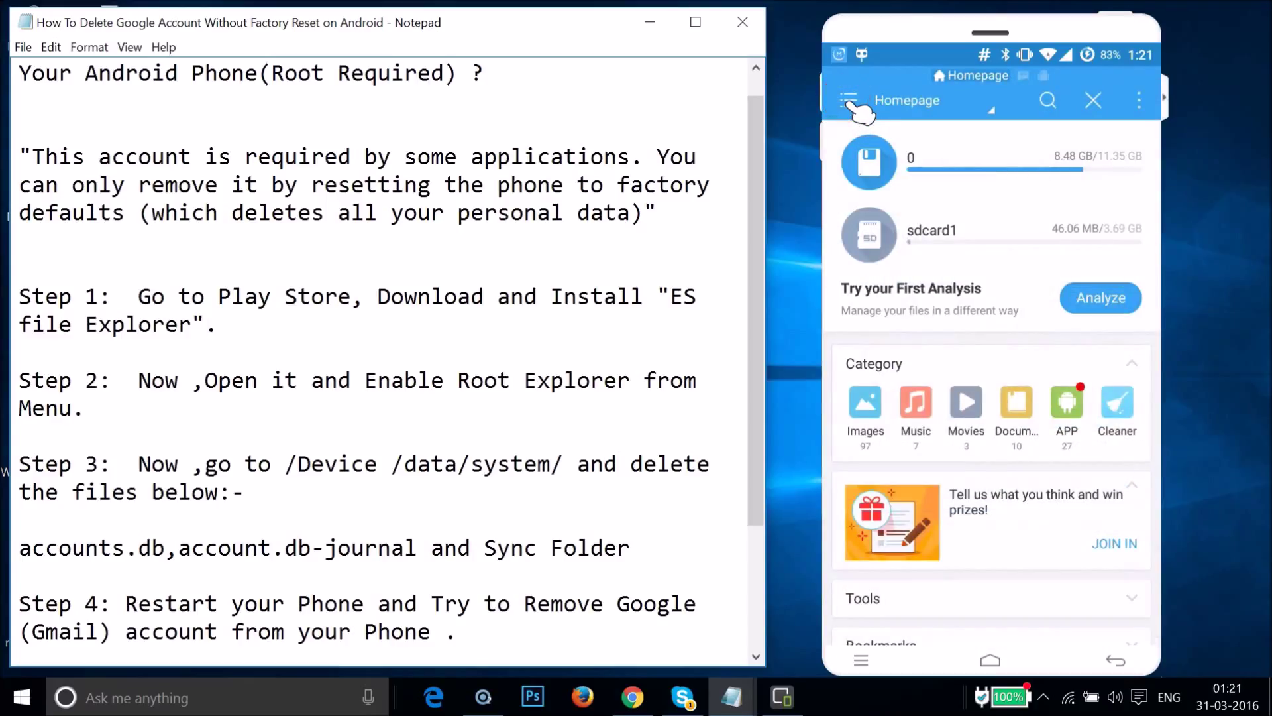
pyautogui.click(850, 101)
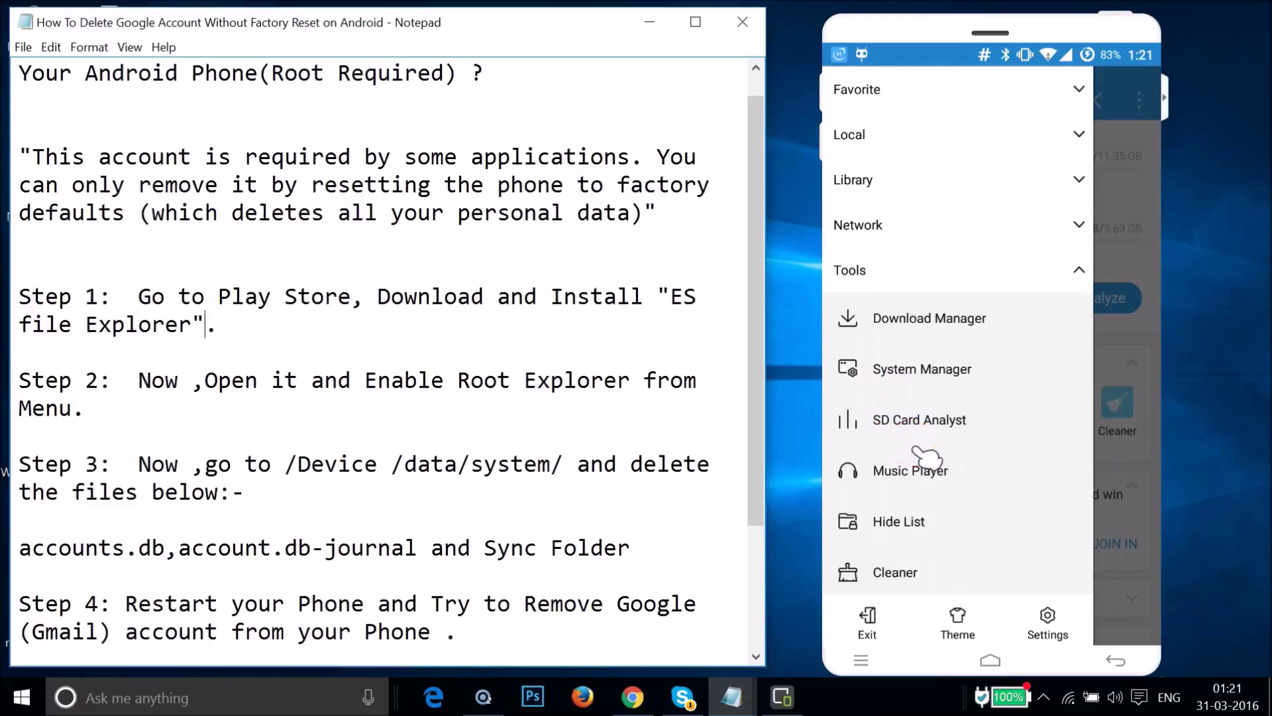
pyautogui.scroll(-5, 924, 456)
pyautogui.moveTo(1054, 451)
pyautogui.mouseDown()
pyautogui.moveTo(1073, 446)
pyautogui.moveTo(987, 426)
pyautogui.moveTo(1060, 412)
pyautogui.mouseUp()
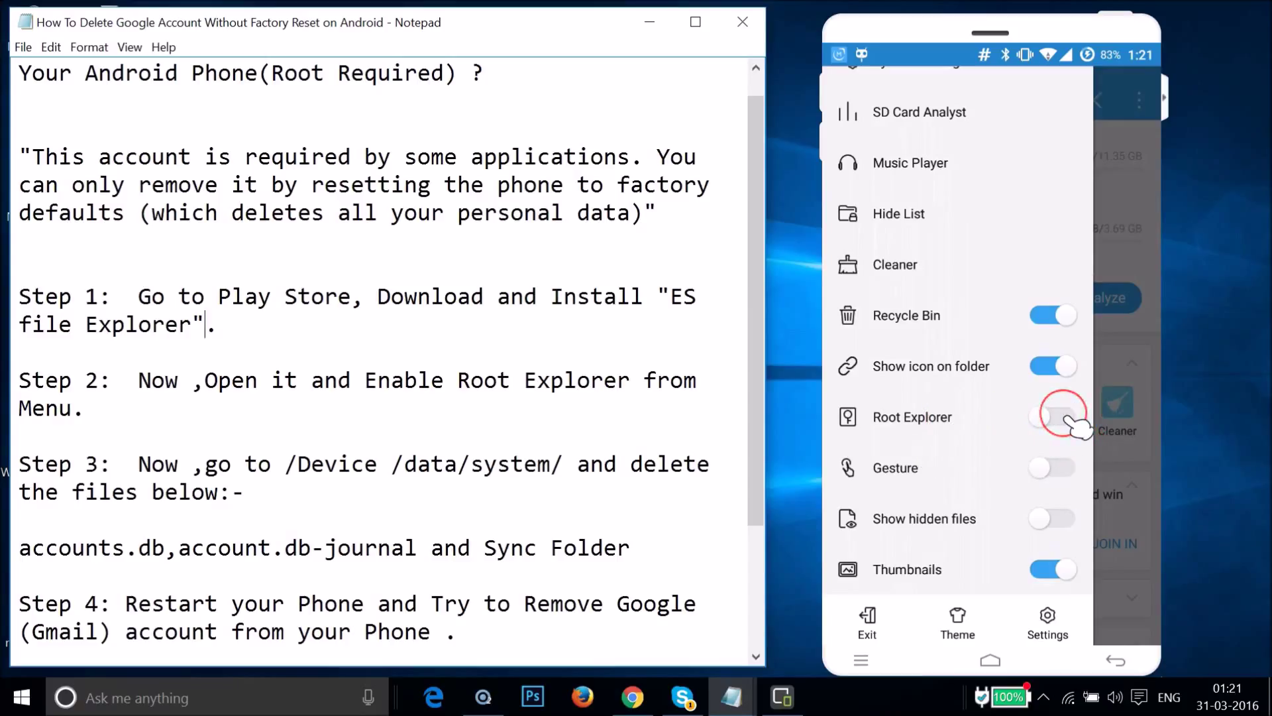
pyautogui.click(1064, 415)
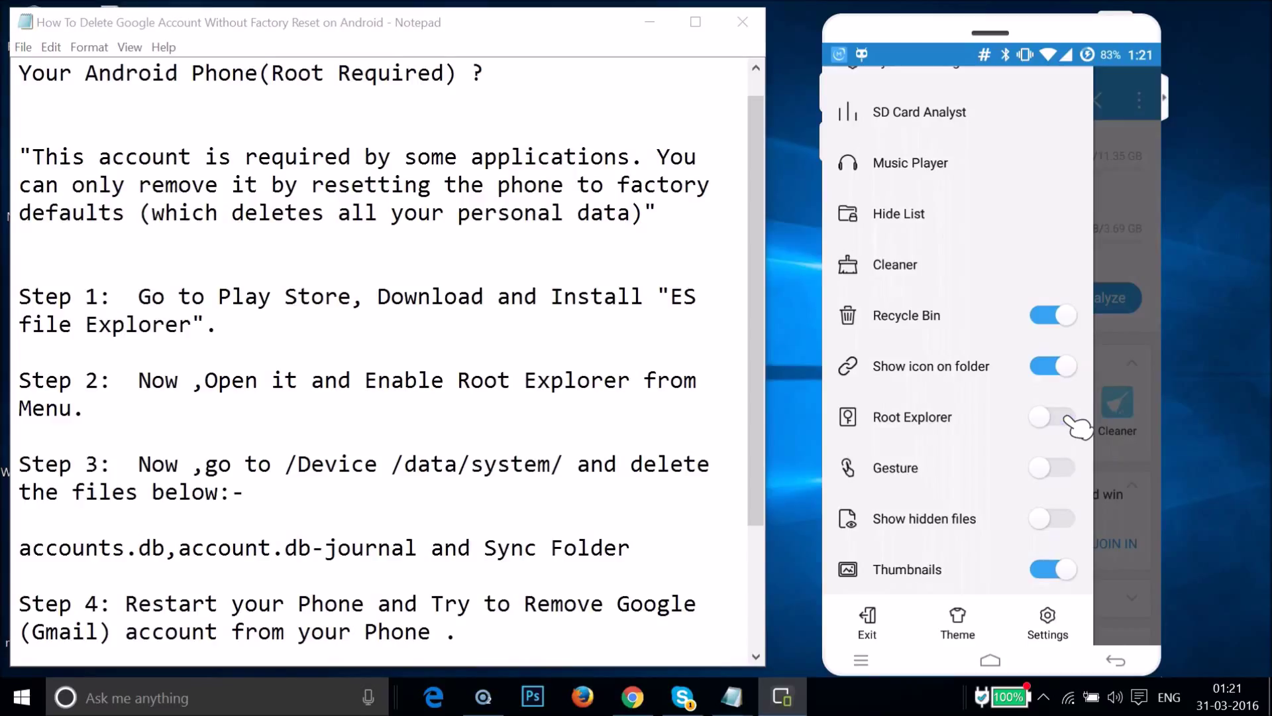
pyautogui.click(1065, 417)
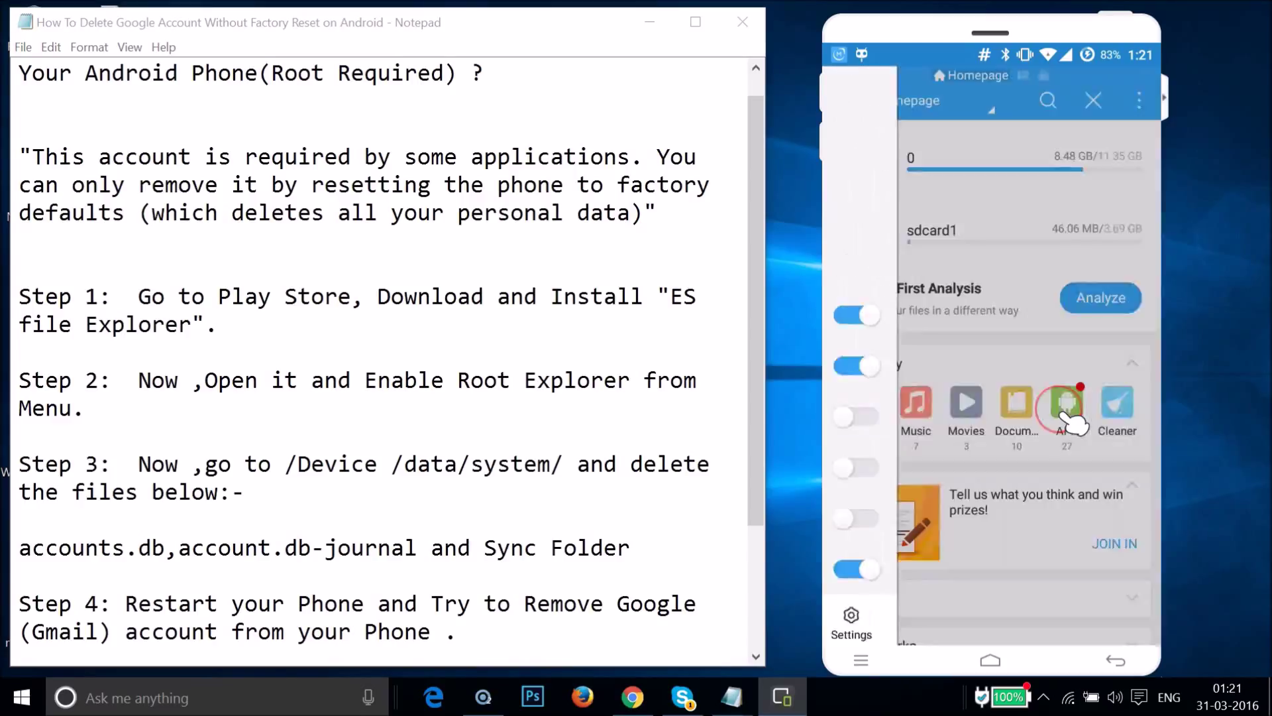
pyautogui.click(850, 103)
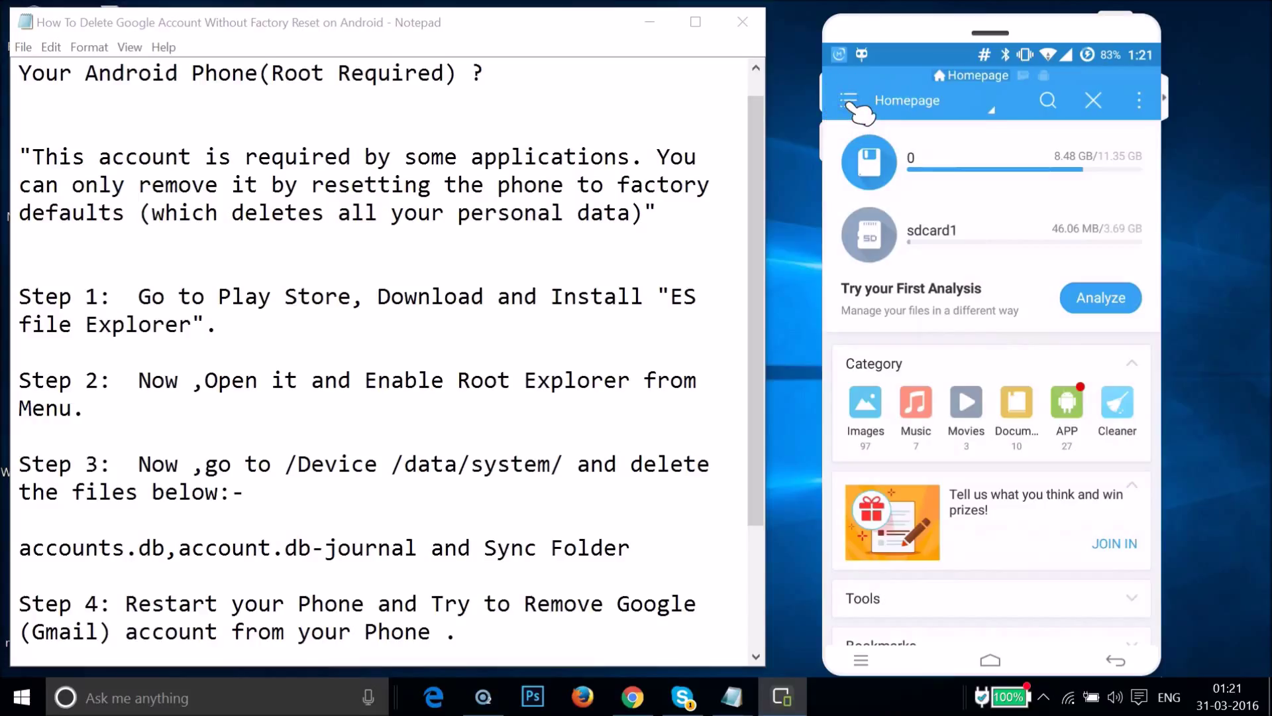
# Reopen the side panel and dismiss the Root Explorer options, leaving Root Explorer switched on
pyautogui.click(852, 105)
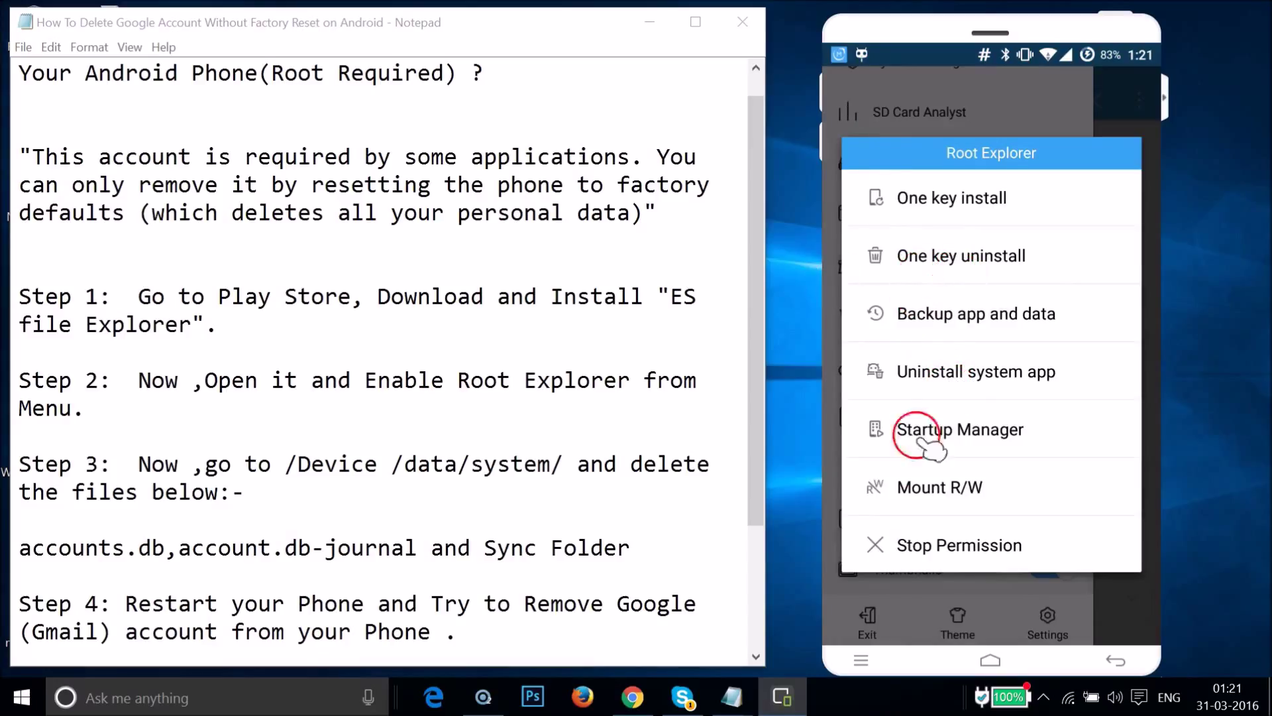
pyautogui.click(1114, 663)
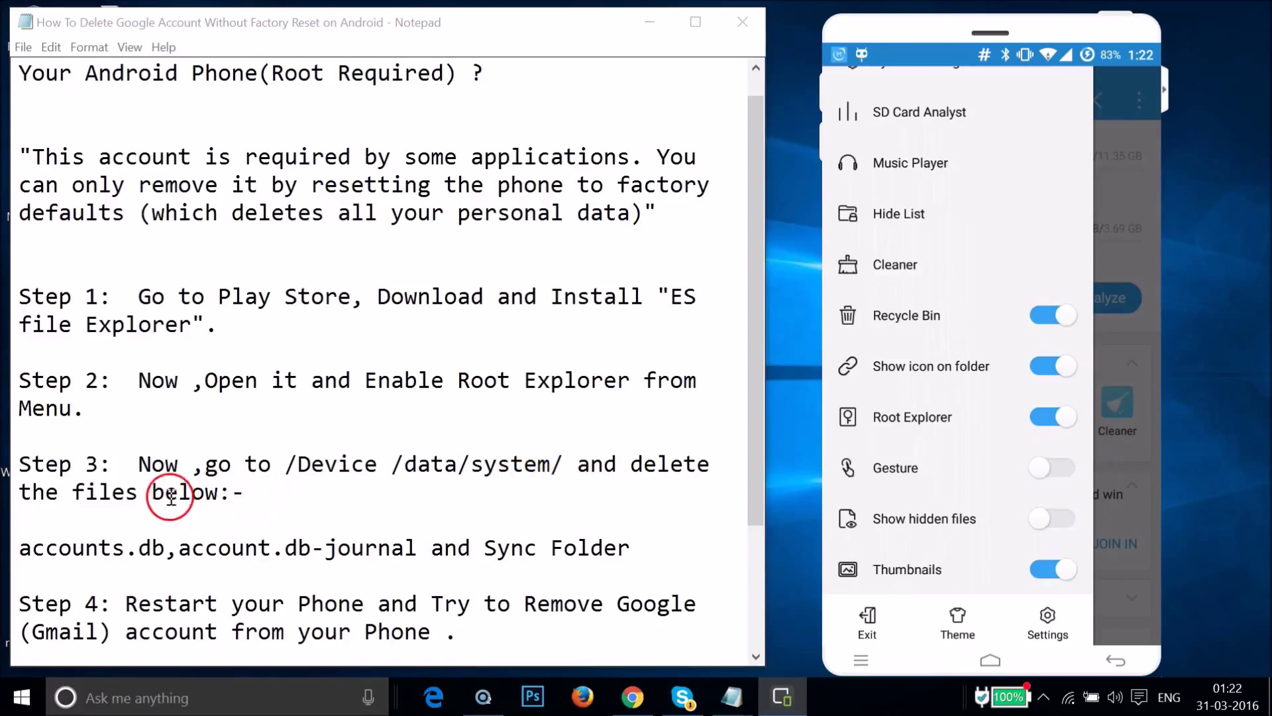
pyautogui.click(142, 550)
pyautogui.click(270, 550)
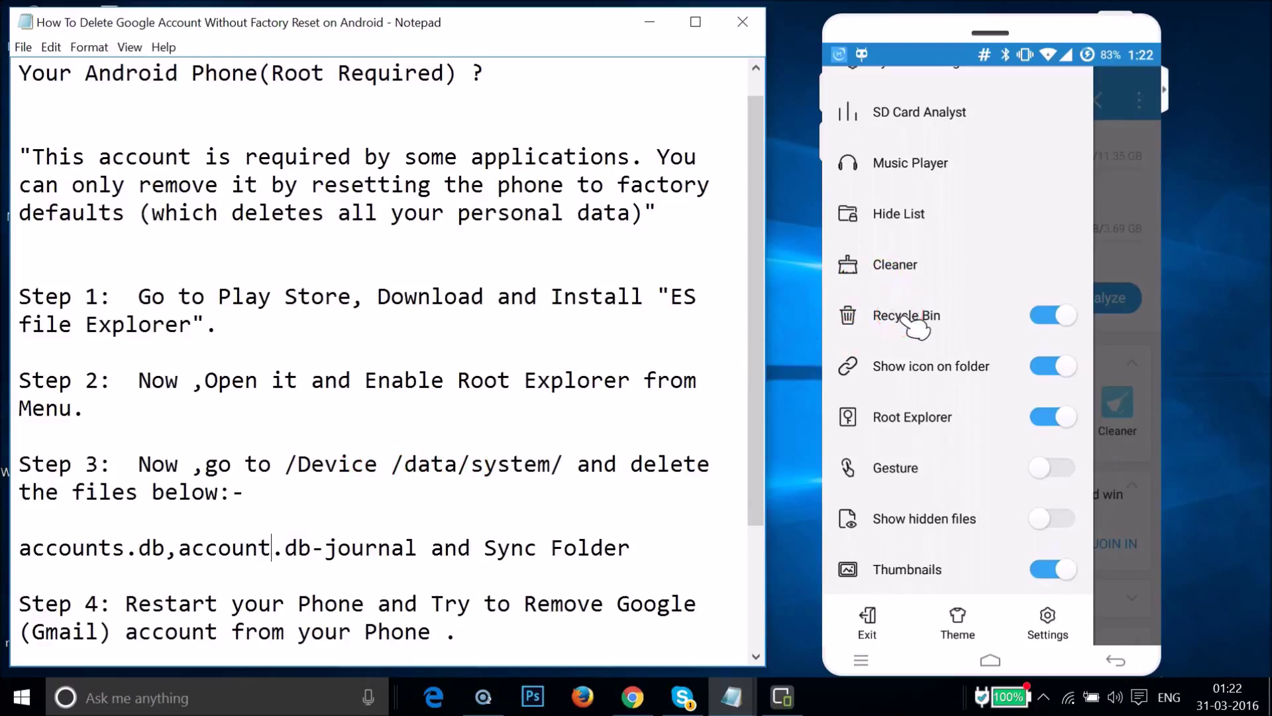
pyautogui.scroll(5, 907, 318)
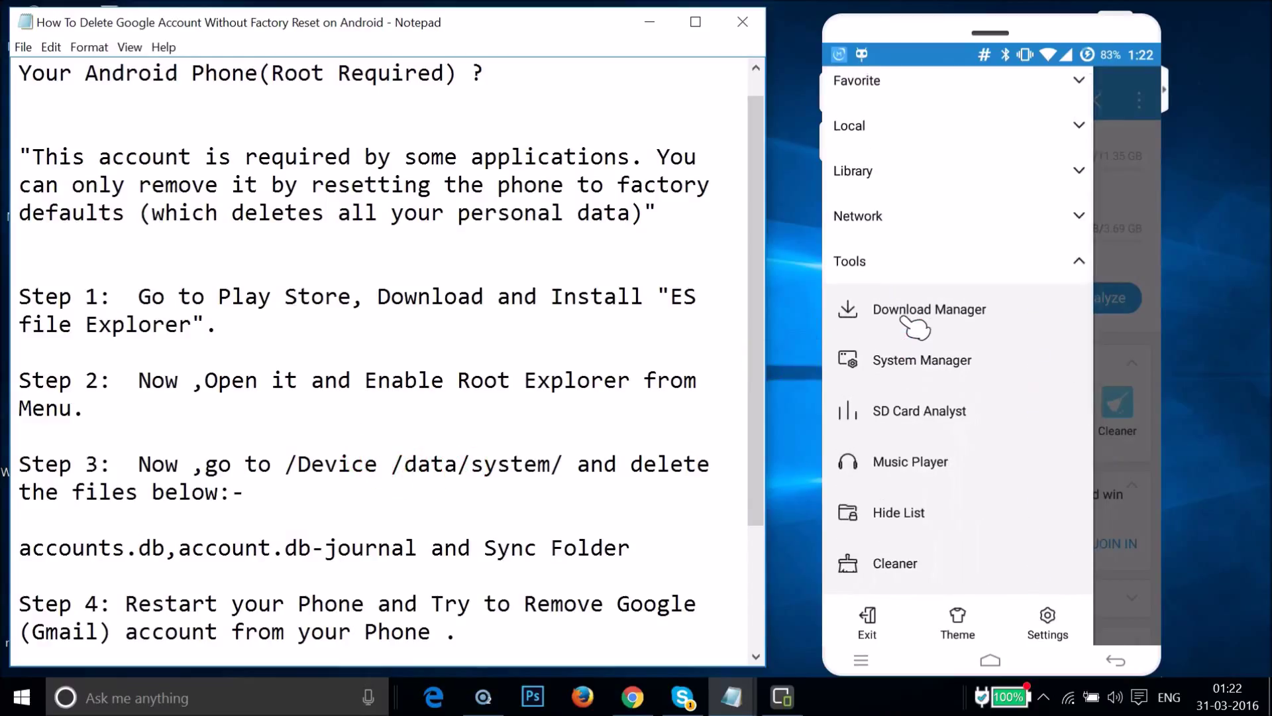
pyautogui.scroll(-5, 915, 325)
pyautogui.scroll(4, 914, 328)
pyautogui.scroll(1, 915, 328)
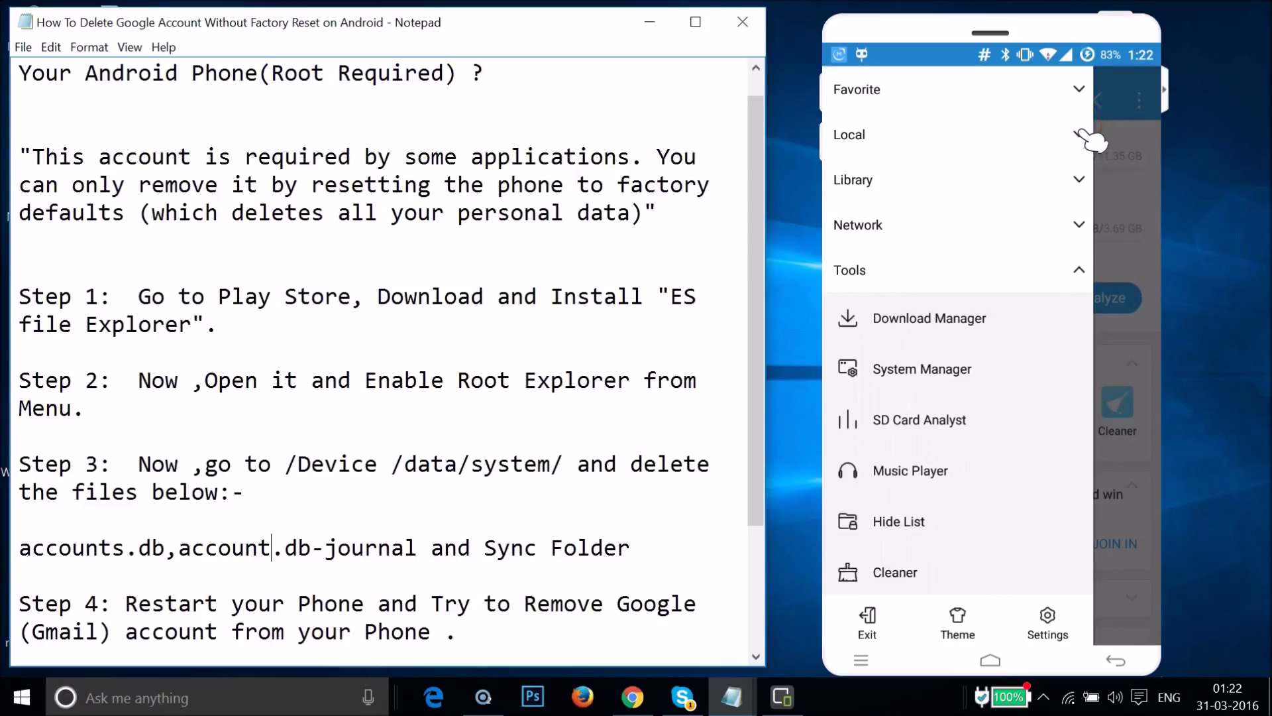
# Go to the device's root file system through the Local section of the drawer
pyautogui.click(1087, 135)
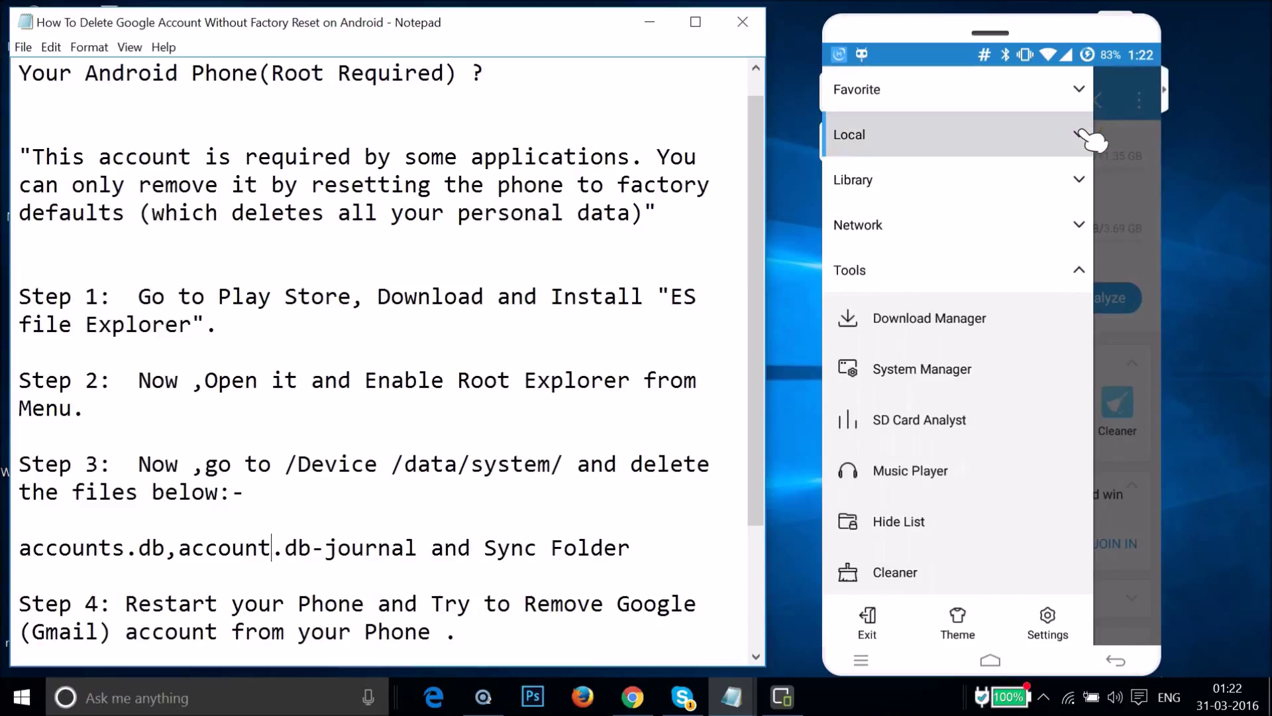
pyautogui.click(1083, 133)
pyautogui.click(907, 284)
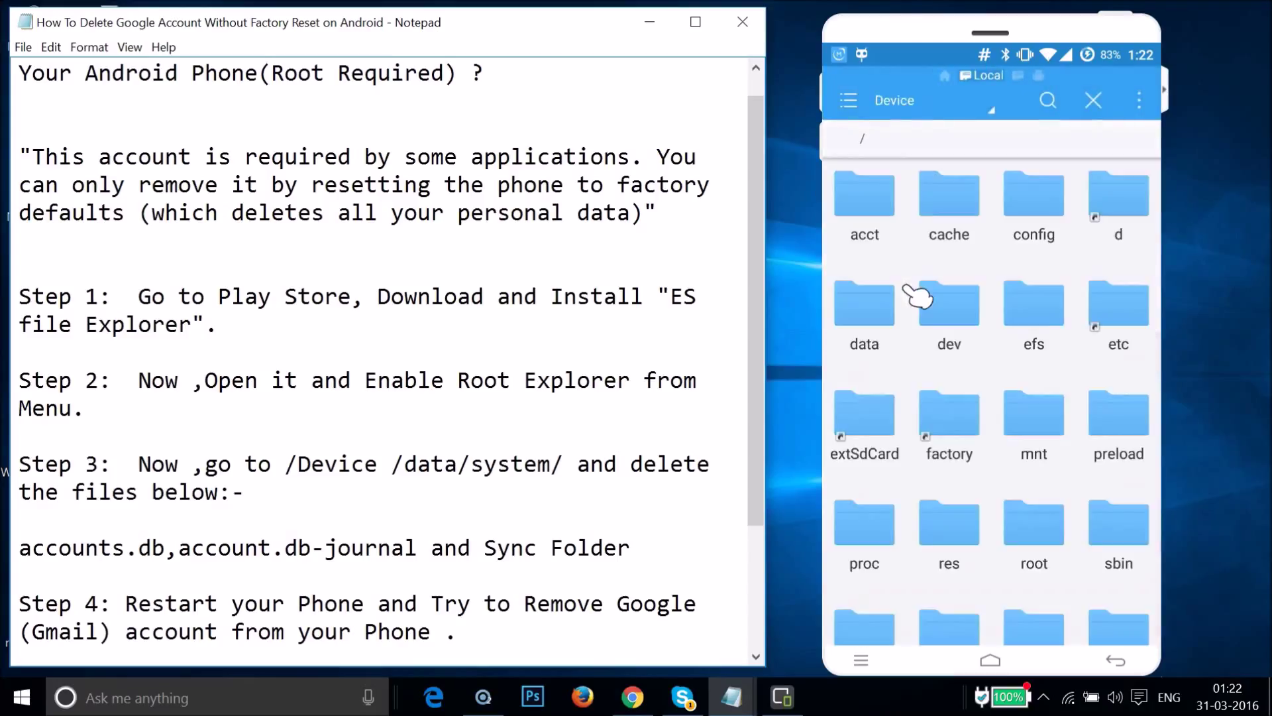
# Open the data folder and then its system folder
pyautogui.click(881, 309)
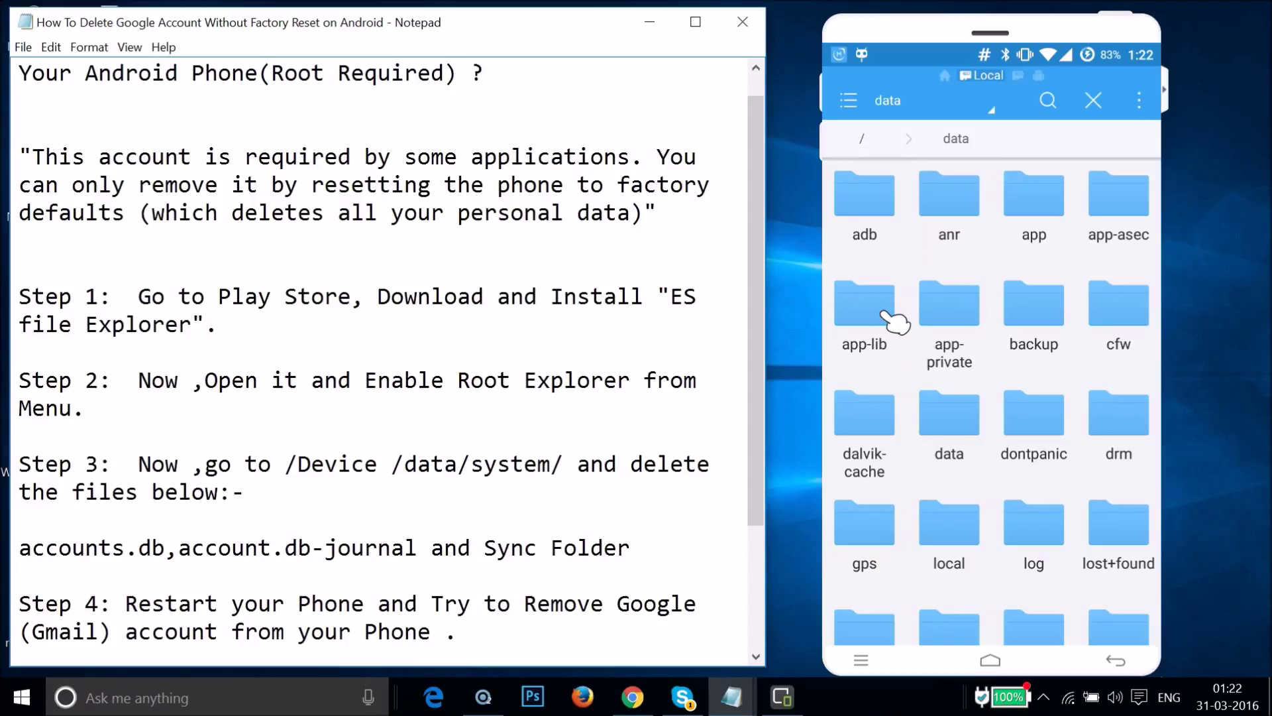
pyautogui.moveTo(883, 311)
pyautogui.mouseDown()
pyautogui.moveTo(914, 378)
pyautogui.moveTo(993, 441)
pyautogui.mouseUp()
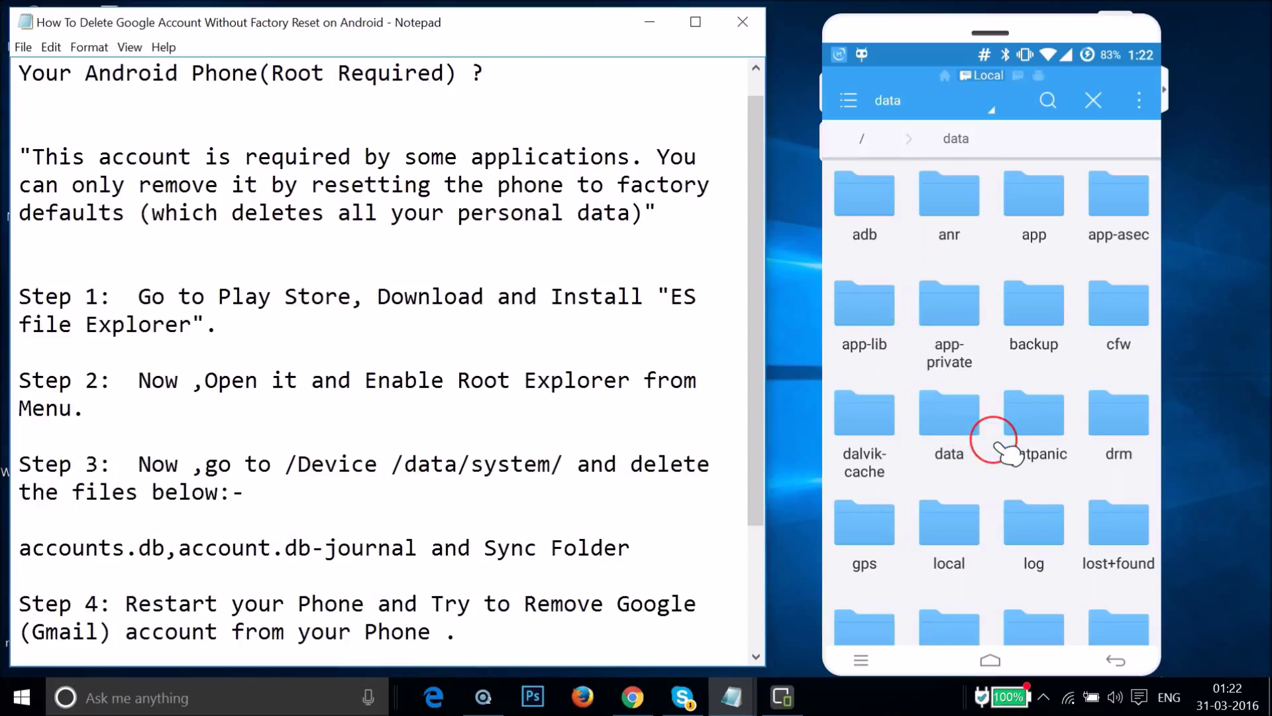
pyautogui.scroll(-5, 1004, 451)
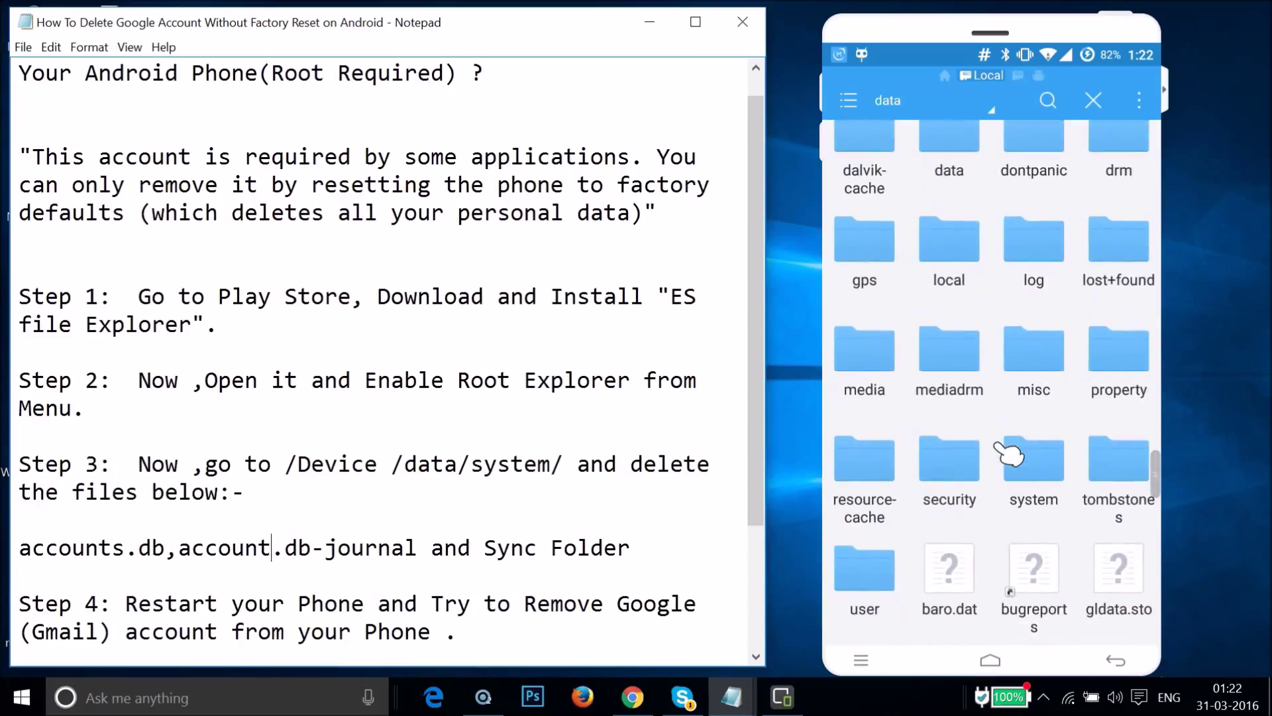
pyautogui.click(1035, 466)
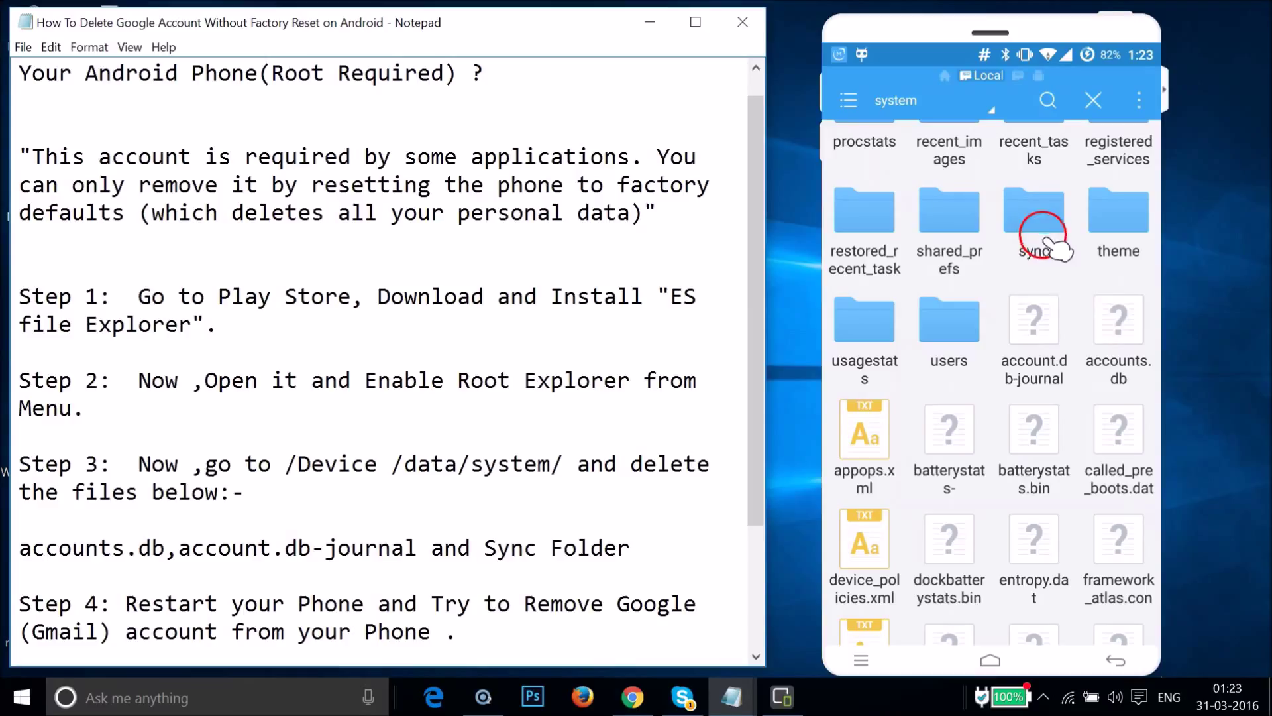
# Start opening accounts.db in /data/system, then cancel the Open As dialog
pyautogui.click(1117, 332)
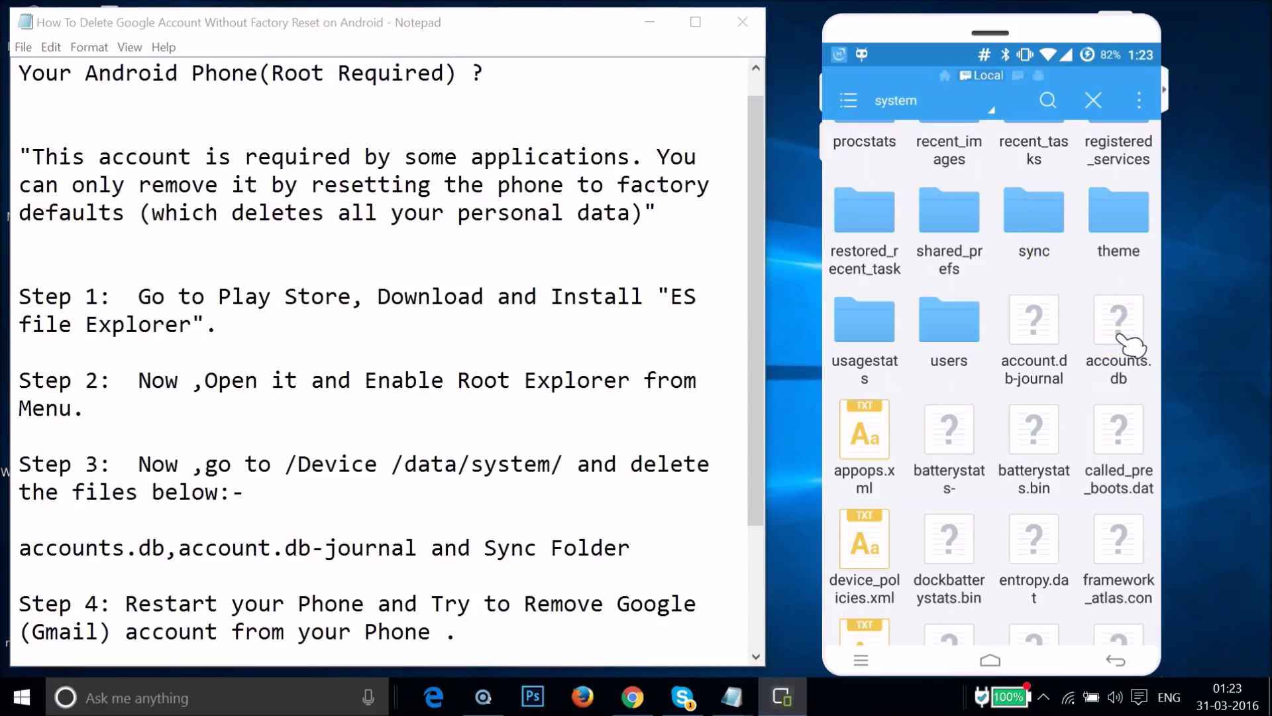
pyautogui.click(1120, 337)
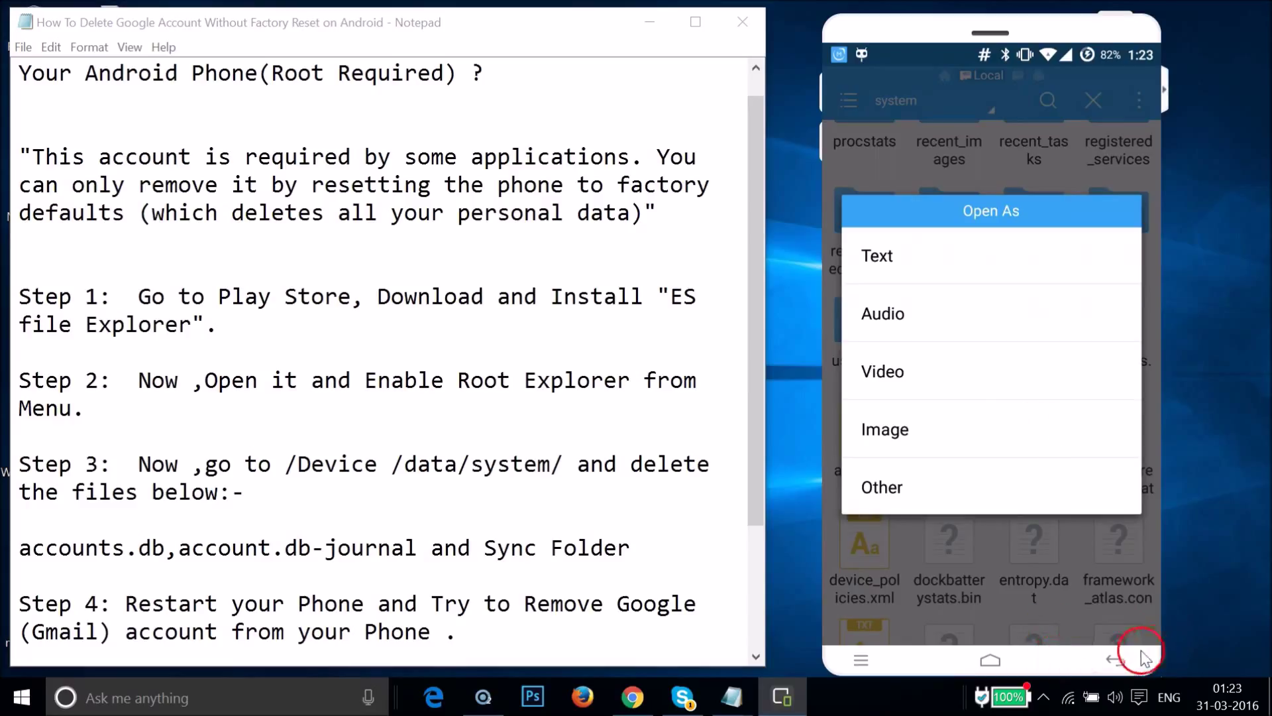
pyautogui.click(1119, 661)
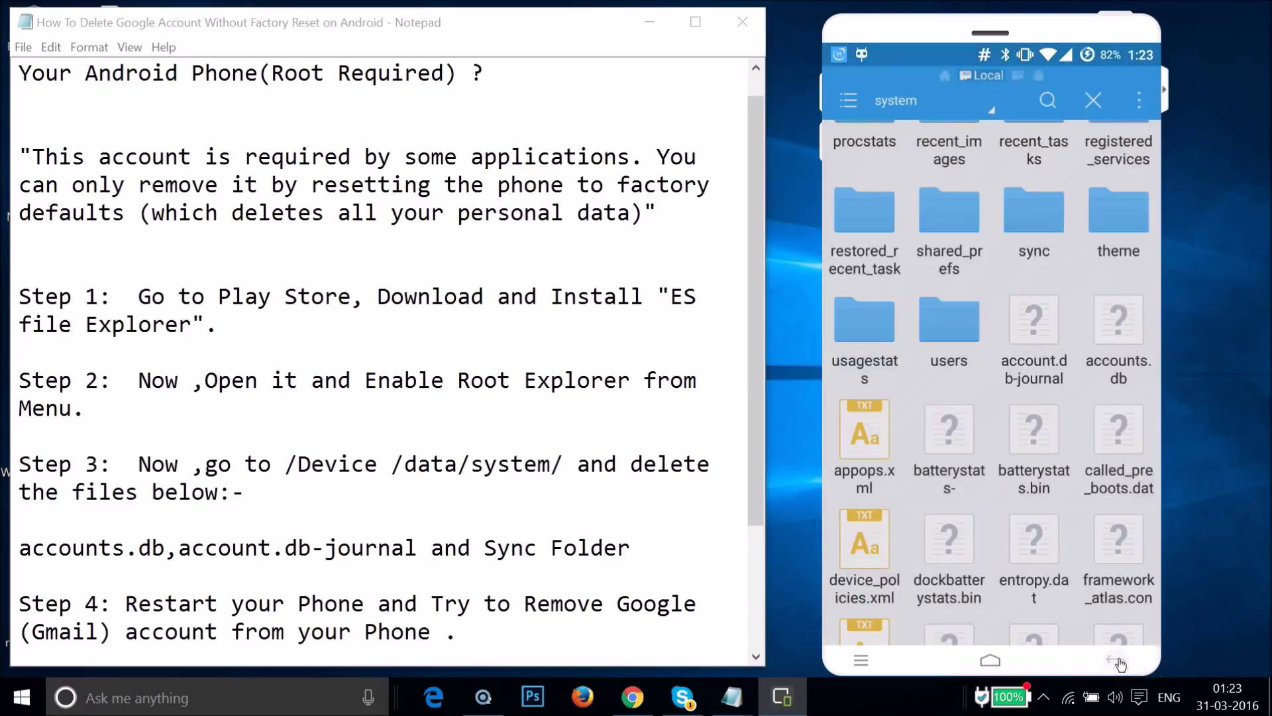
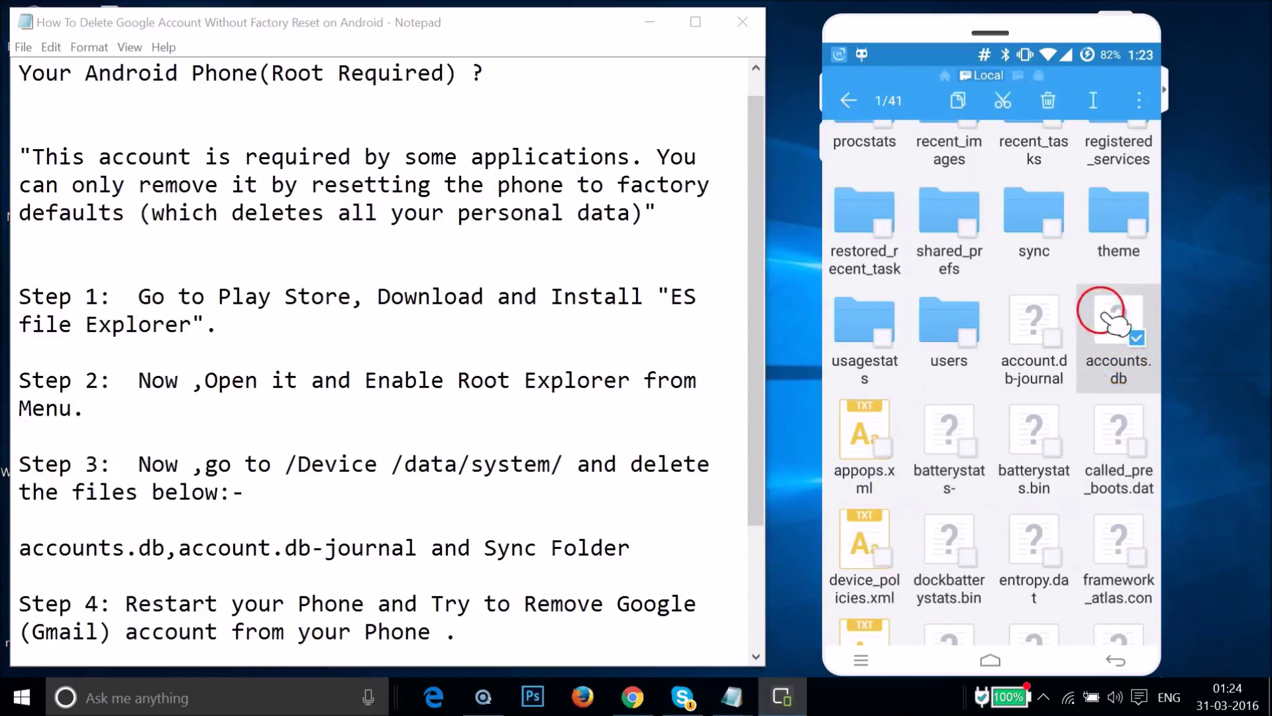
# Delete the checked accounts.db file and confirm with OK in the Delete dialog
pyautogui.click(1050, 101)
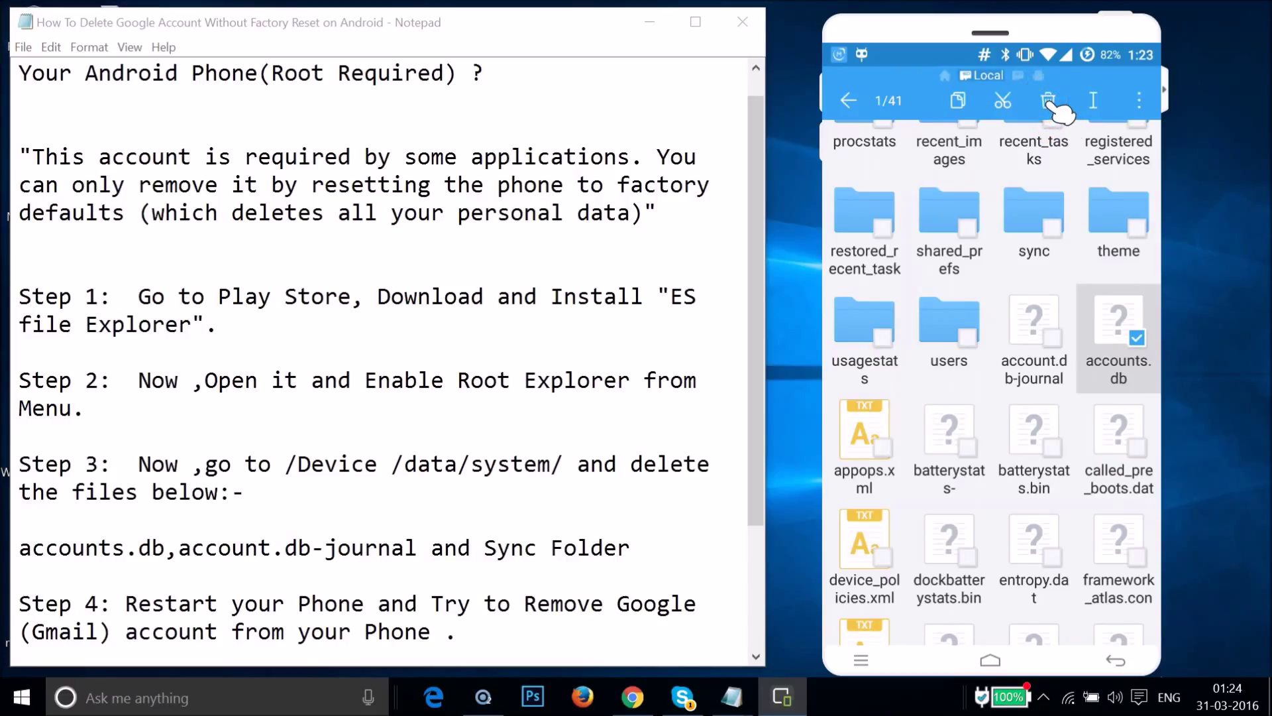
pyautogui.click(1058, 105)
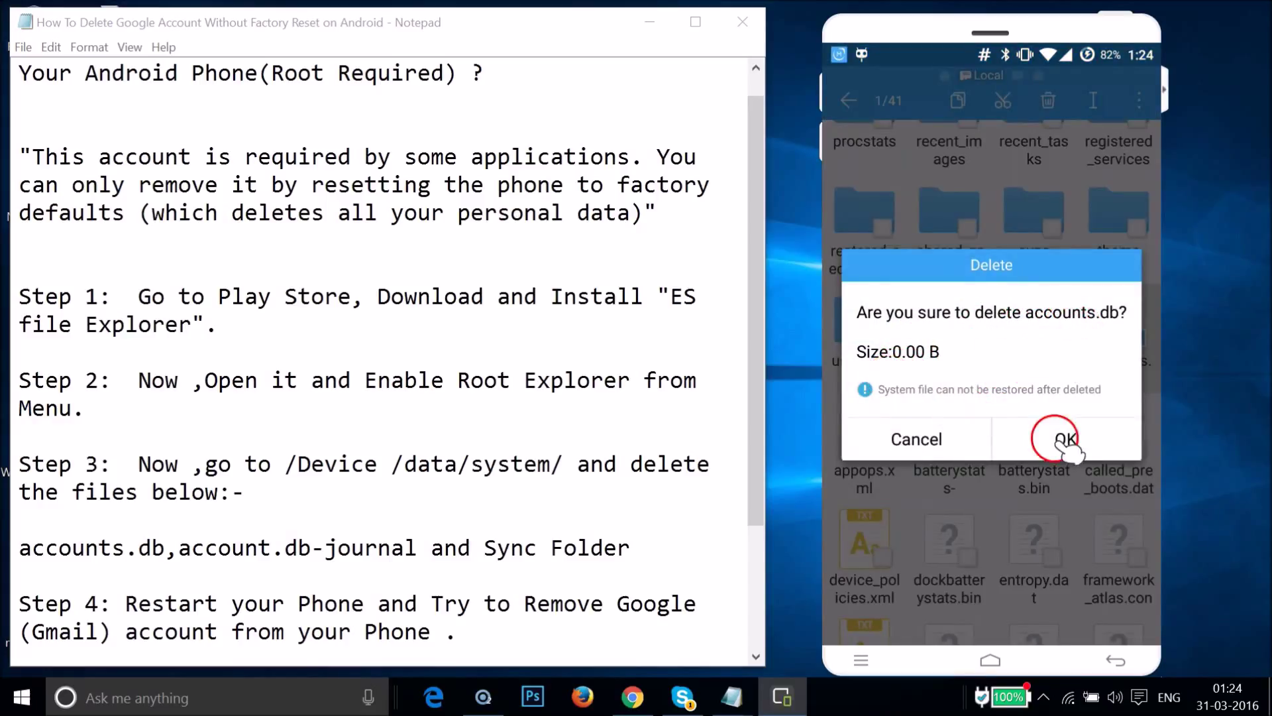
pyautogui.click(1068, 439)
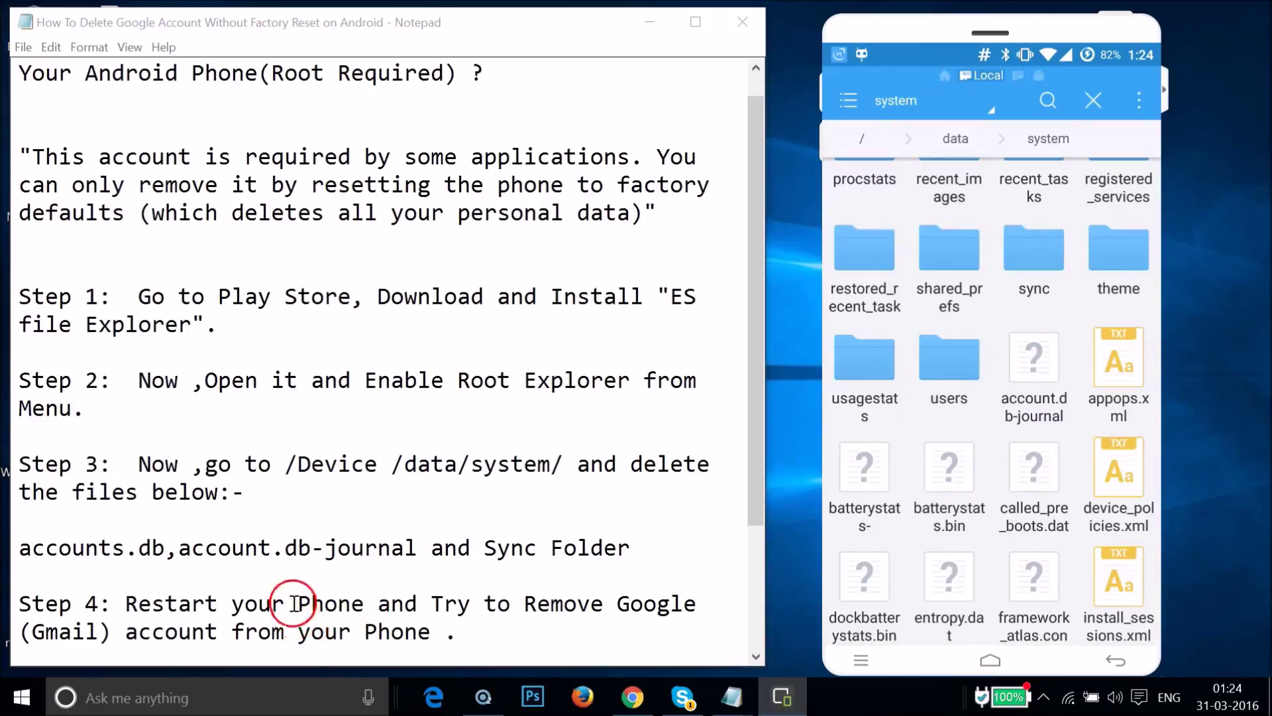
# Select account.db-journal and delete it, confirming with OK
pyautogui.click(1037, 368)
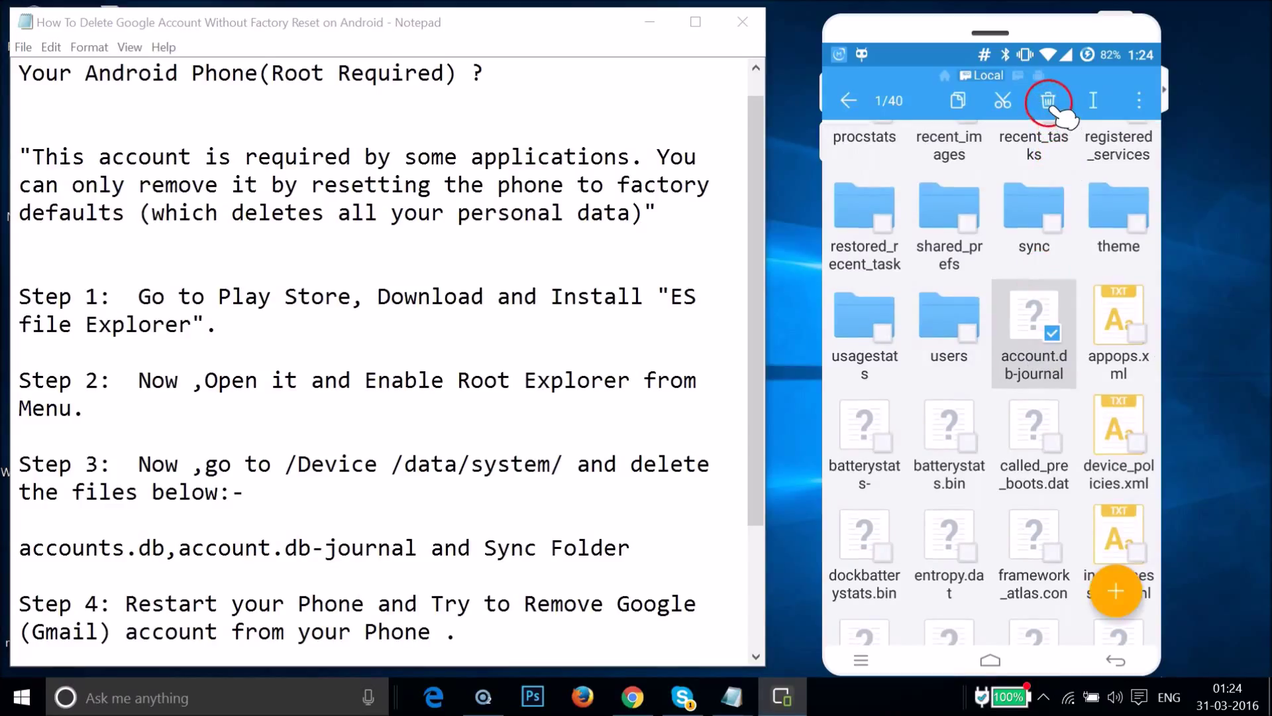
pyautogui.click(1055, 108)
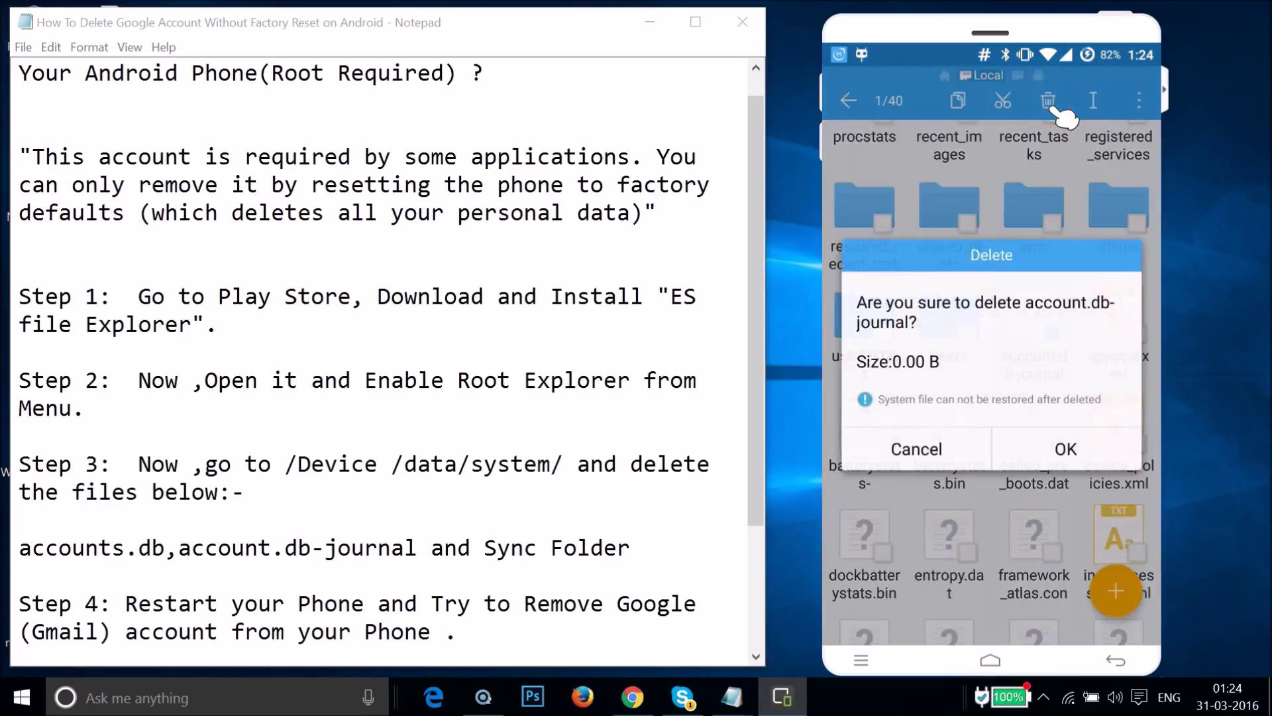
pyautogui.click(1066, 451)
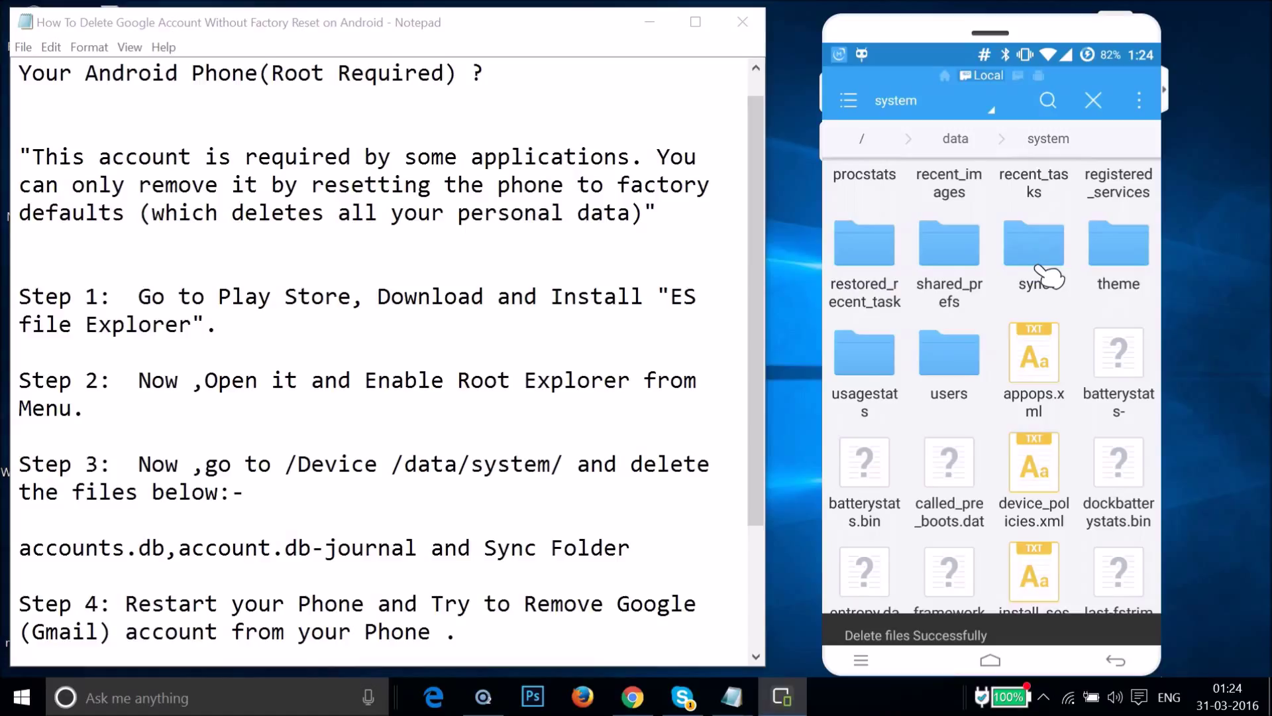
# Select the sync folder (4 files, 9.52 KB) and delete it, confirming with OK
pyautogui.click(1049, 276)
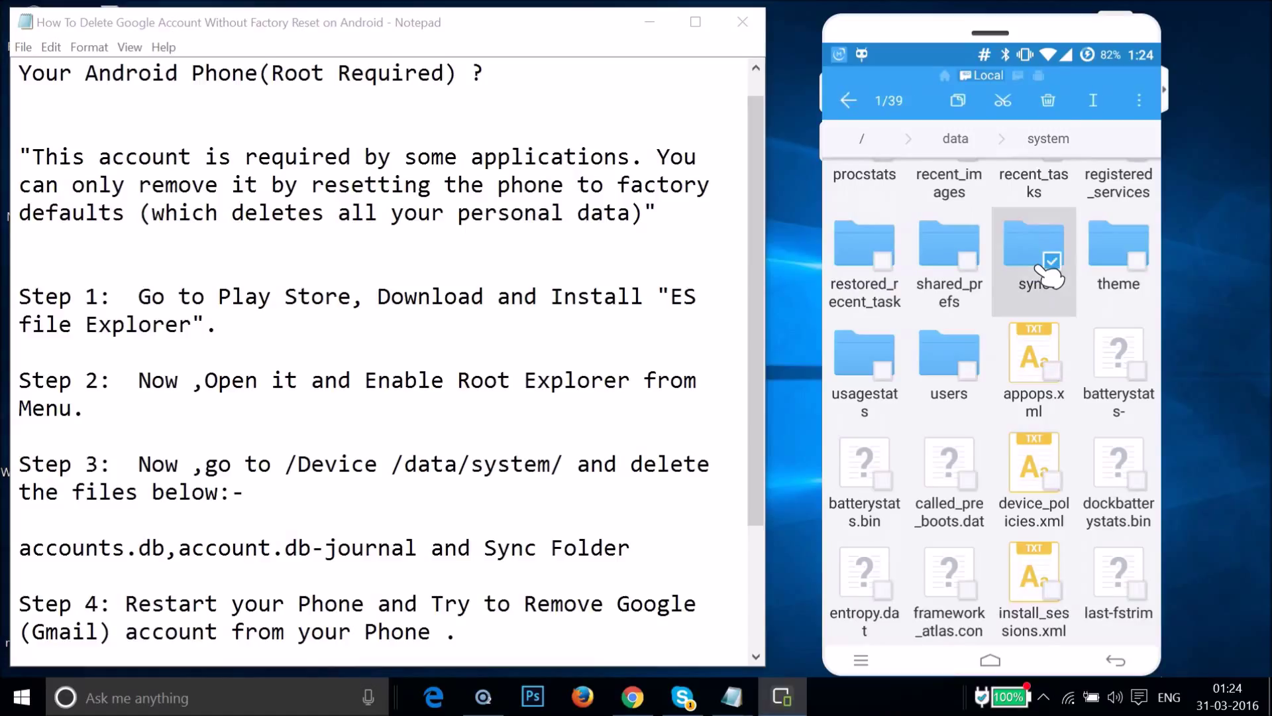
pyautogui.click(1047, 101)
pyautogui.click(1049, 102)
pyautogui.click(1076, 448)
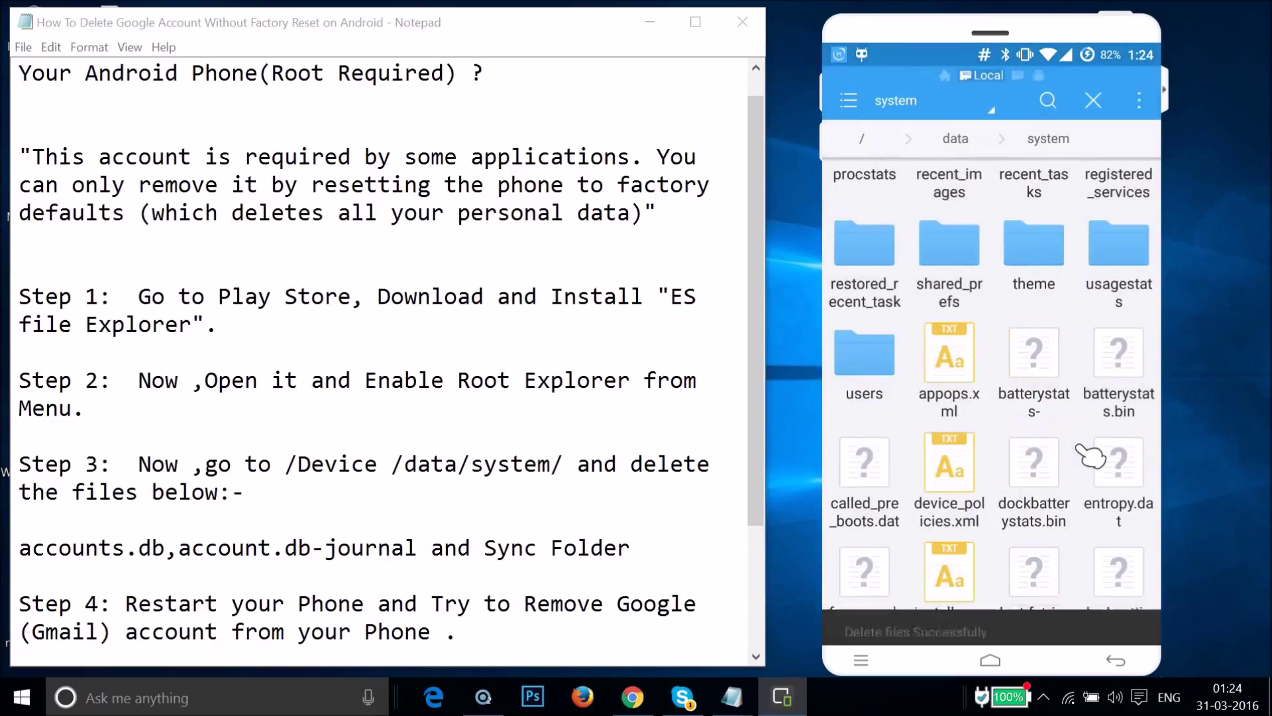
pyautogui.click(356, 529)
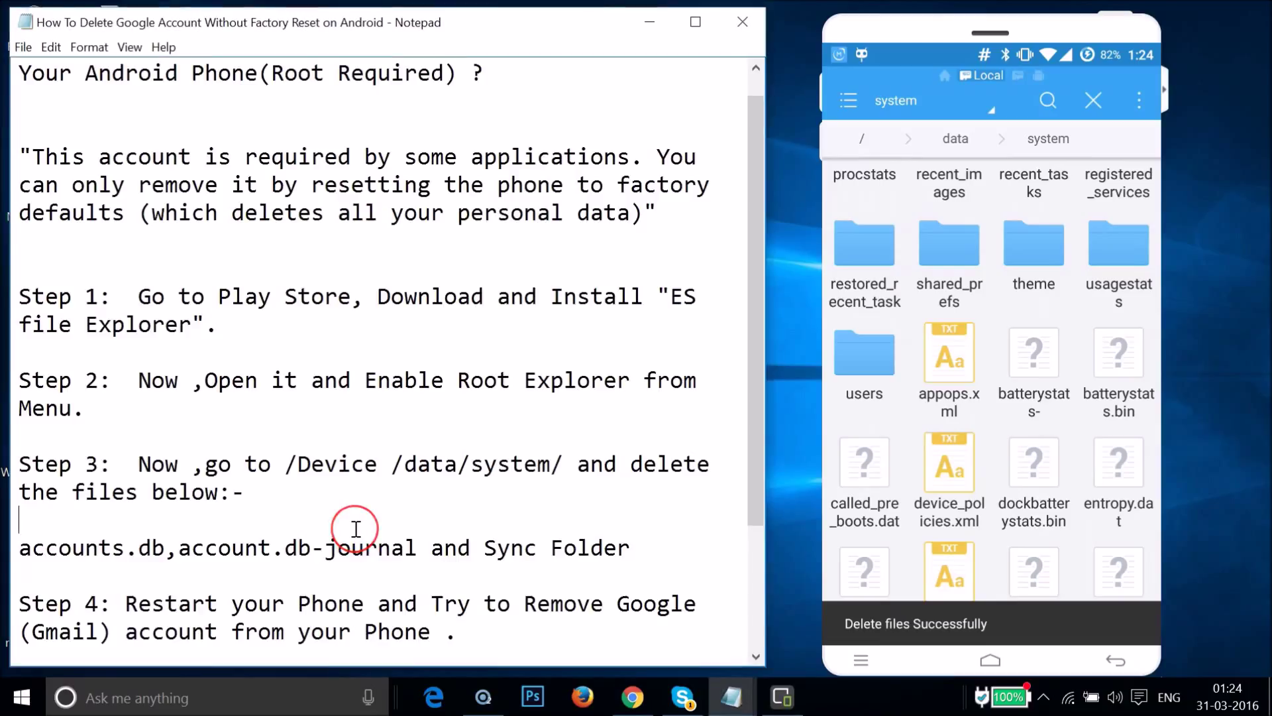